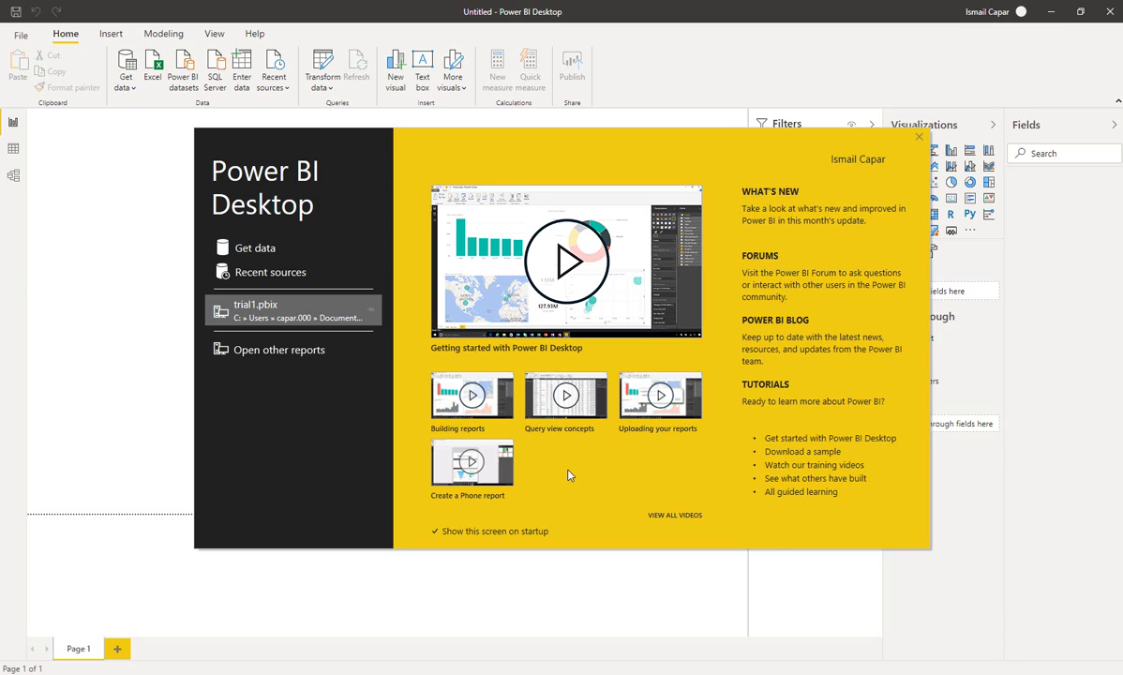
Close the start screen to reveal the blank Page 1 of the Untitled report
key(Escape)
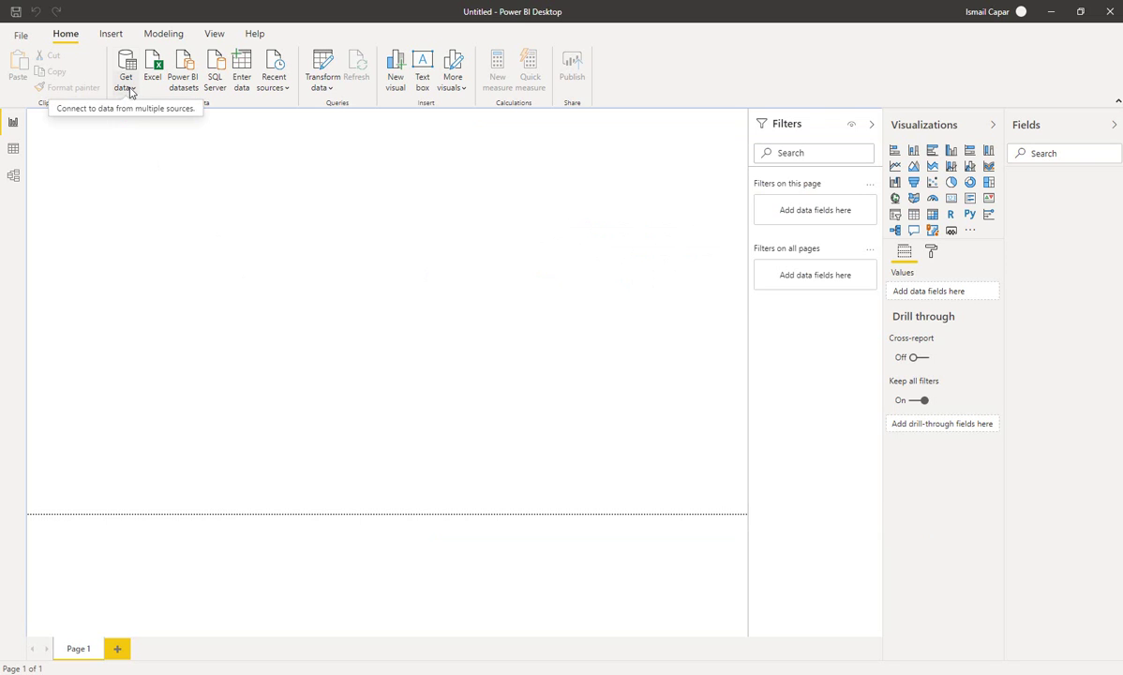
click(130, 91)
click(151, 354)
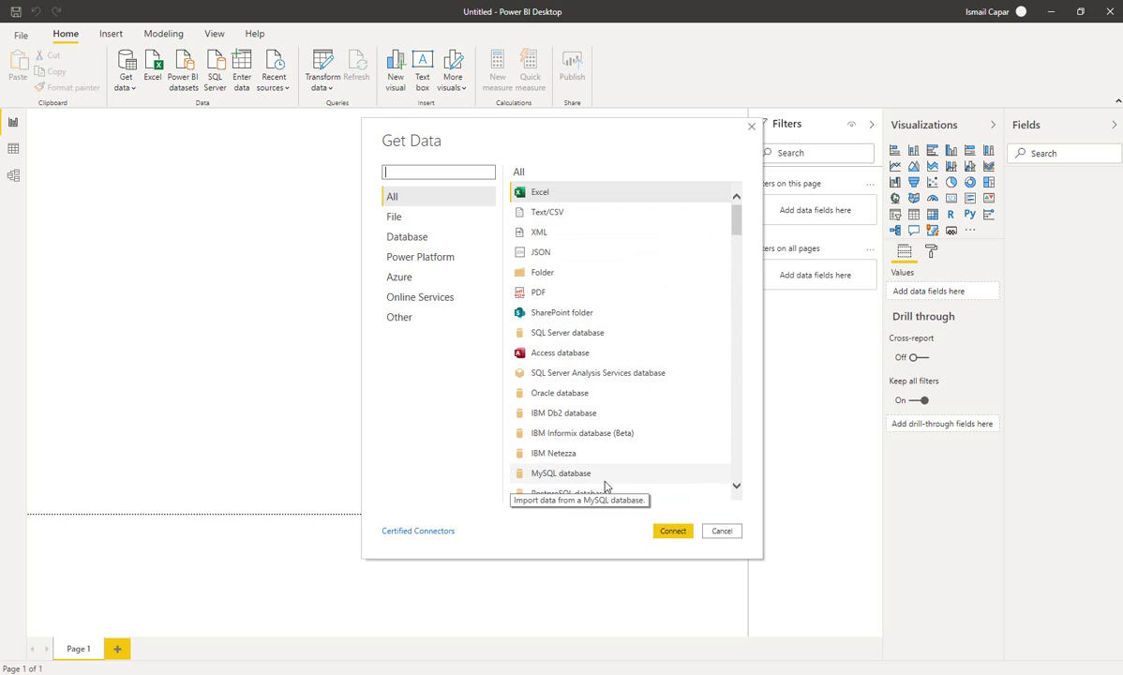
click(400, 281)
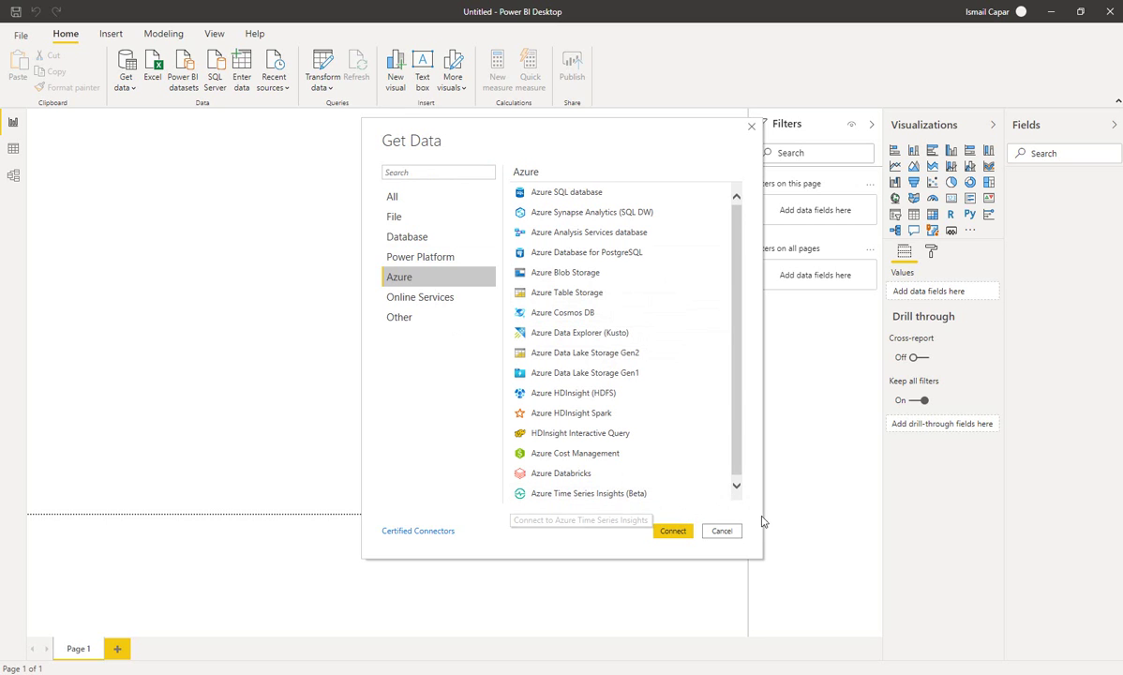
click(728, 530)
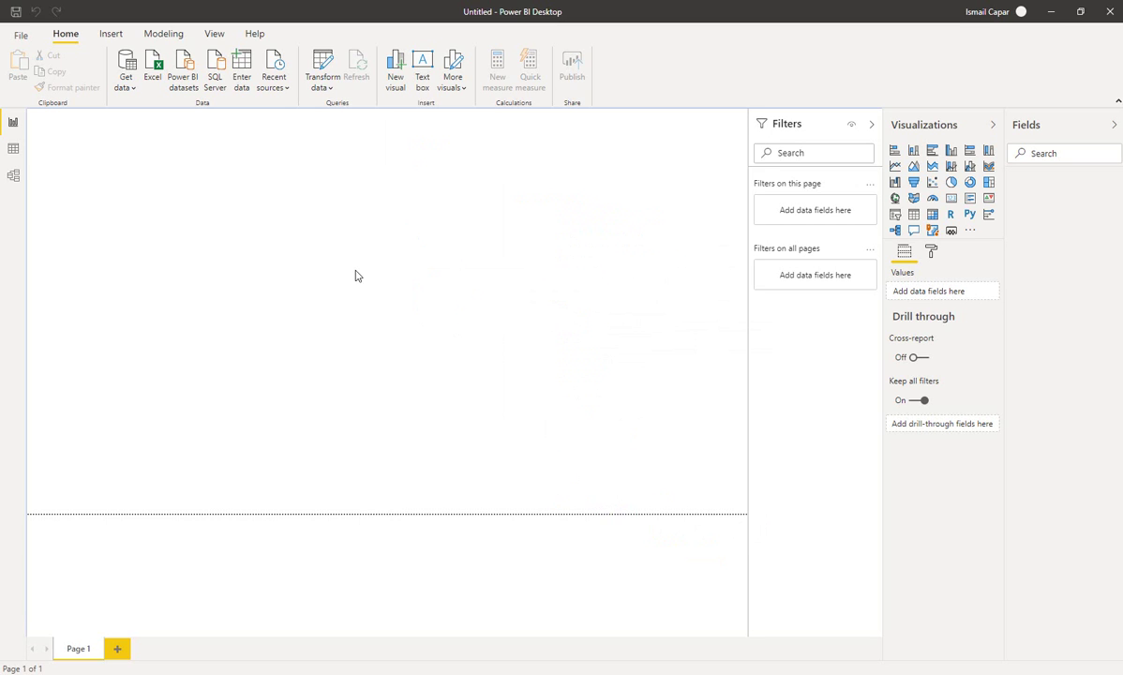
Open Financial Sample.xlsx from Downloads as an Excel data source
click(125, 83)
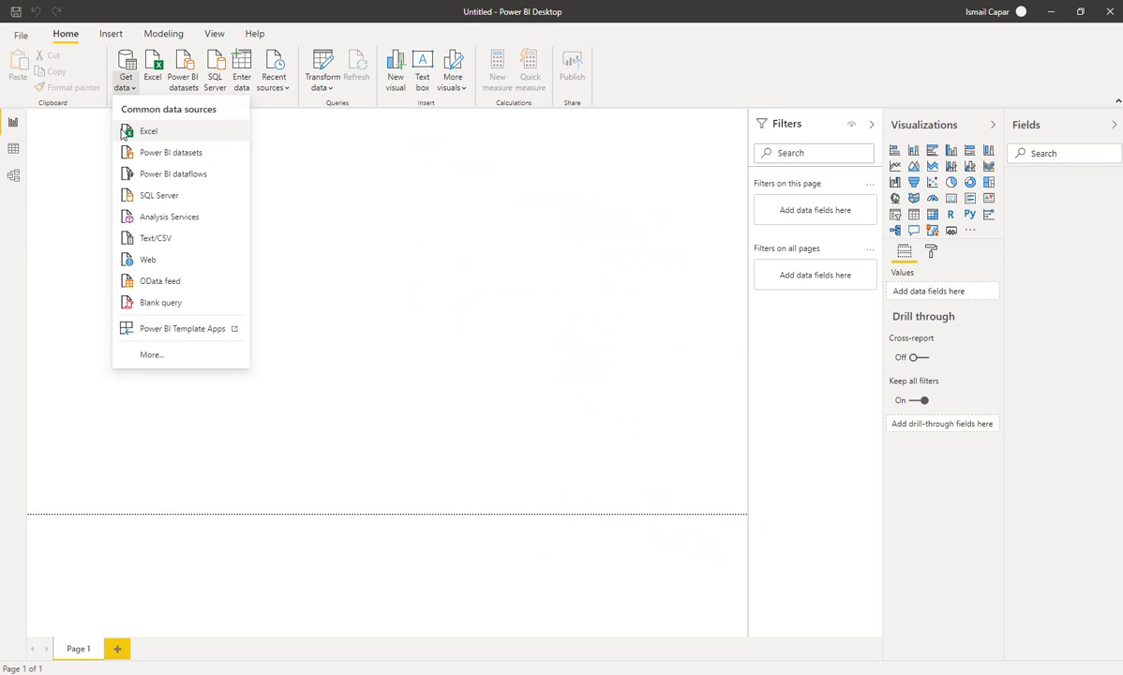
click(152, 75)
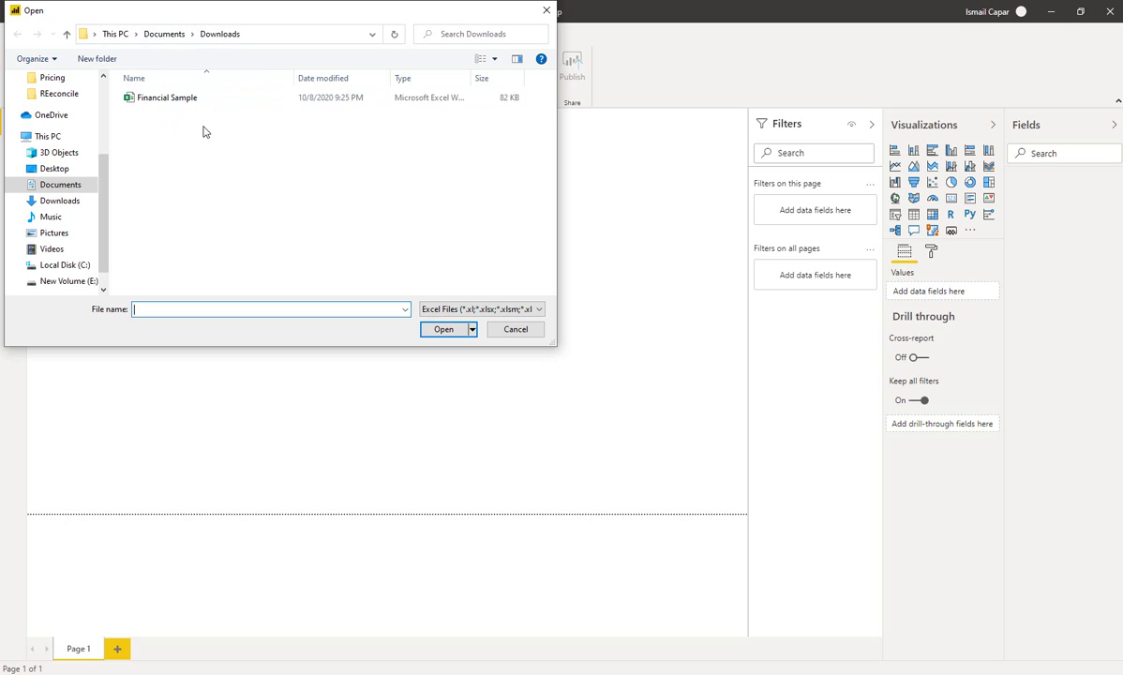
click(165, 99)
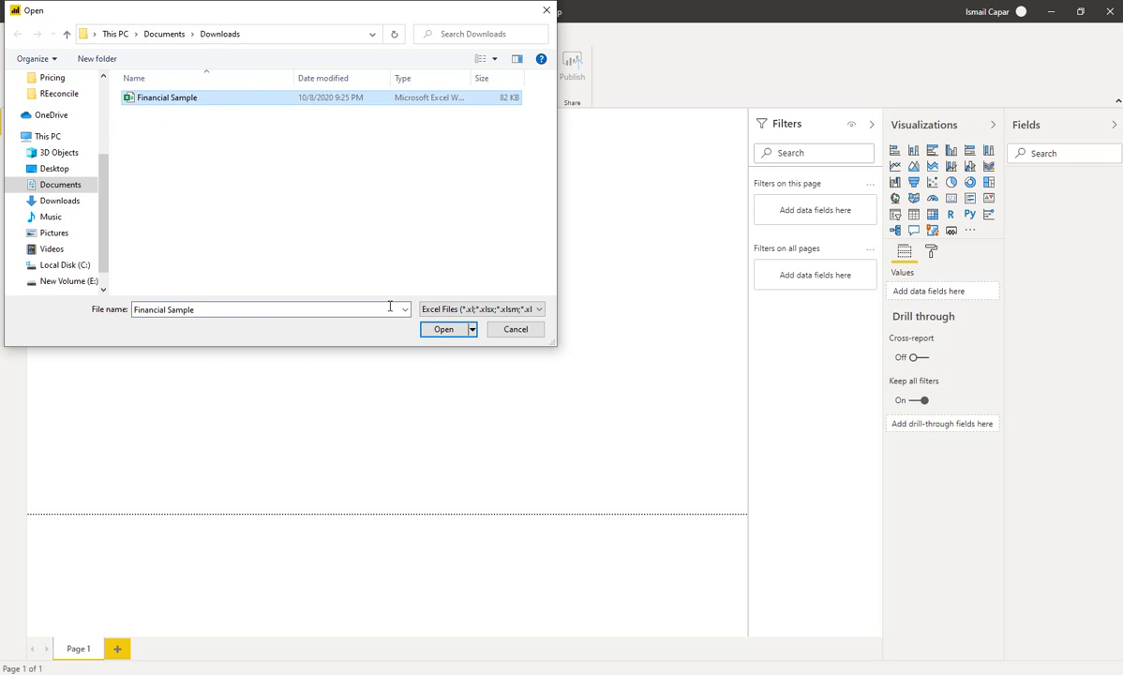
click(444, 330)
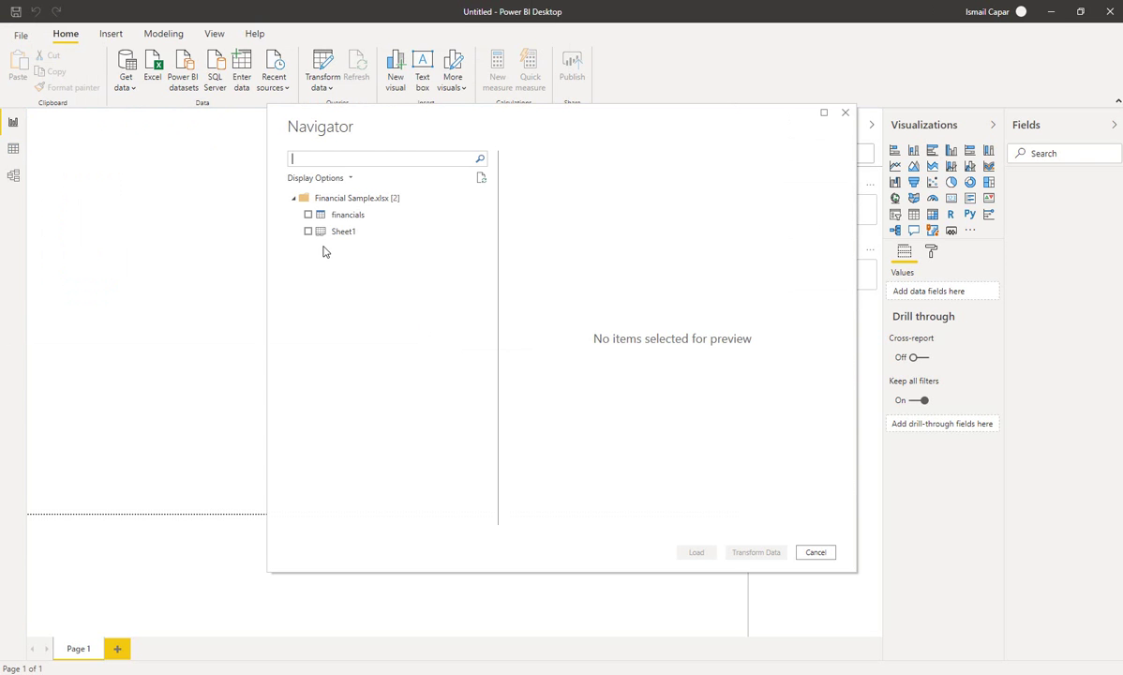
Preview the financials table and Sheet1 in Navigator, scrolling through Sheet1's data
click(338, 216)
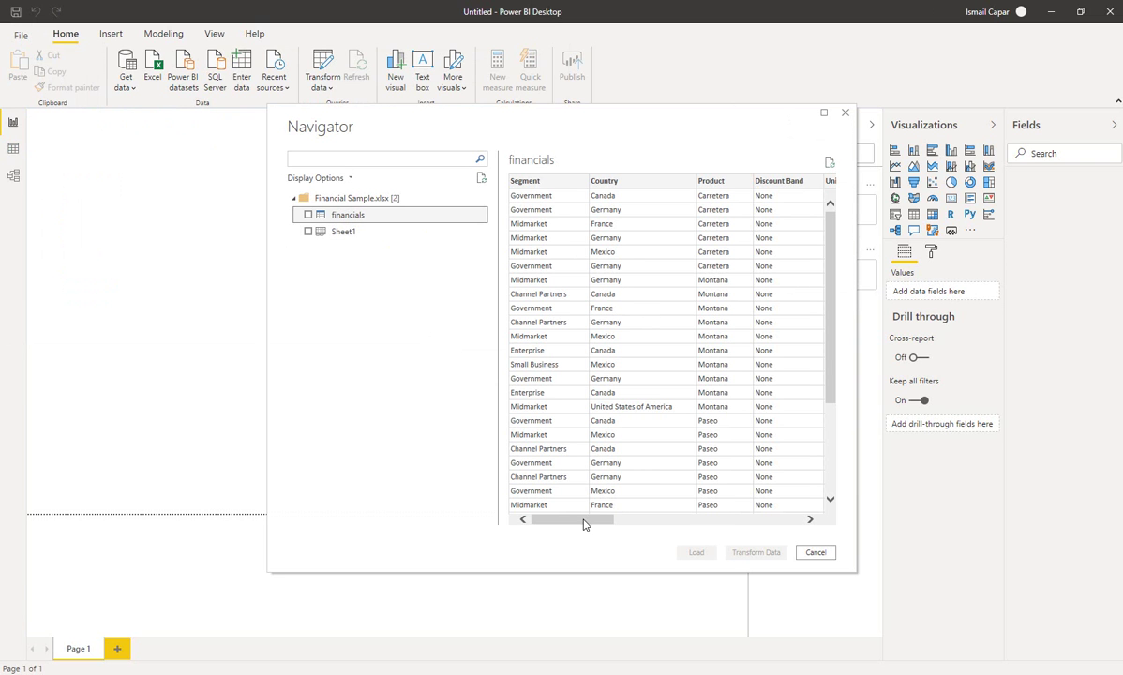
click(336, 232)
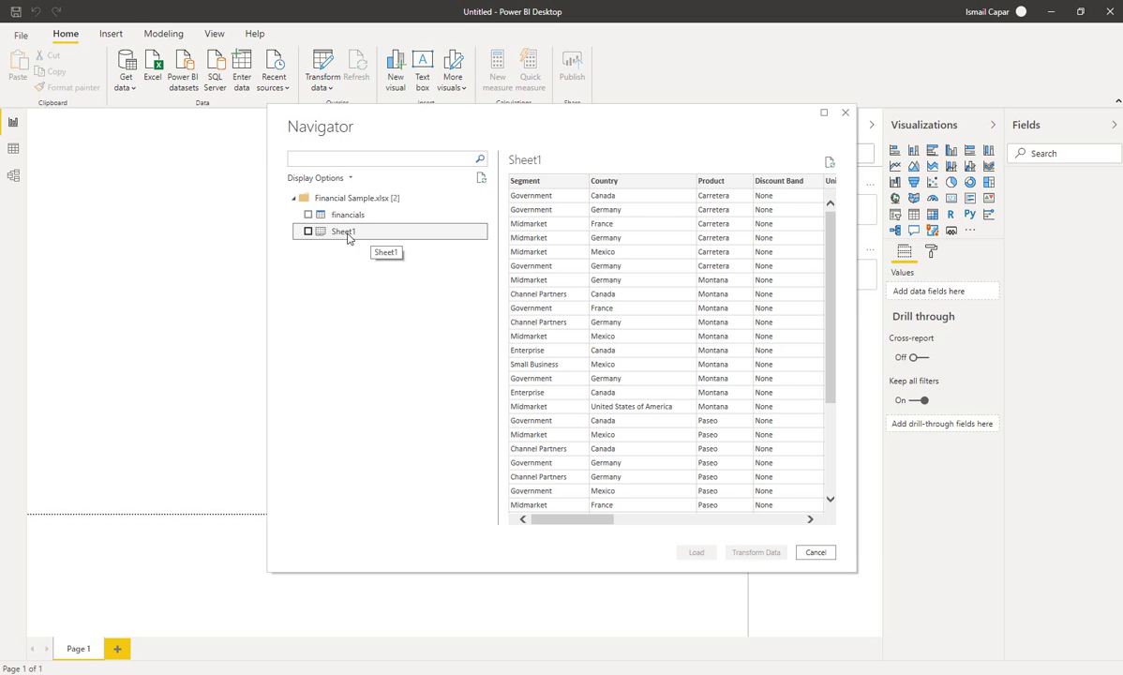
drag(576, 518, 496, 514)
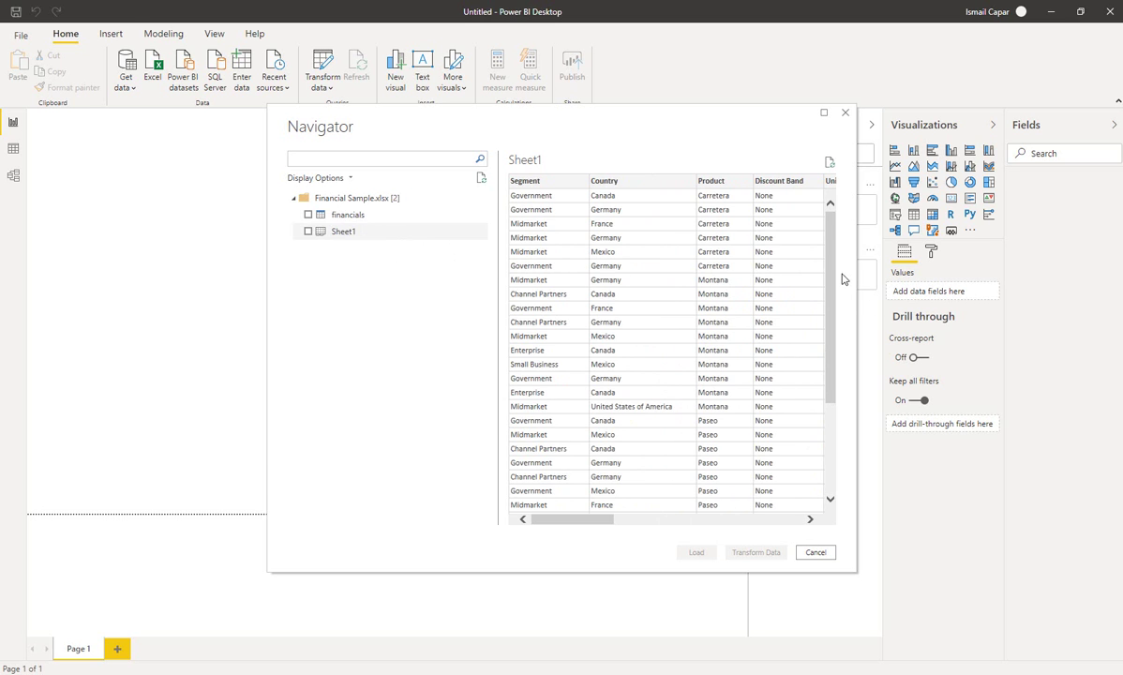
drag(832, 271, 838, 427)
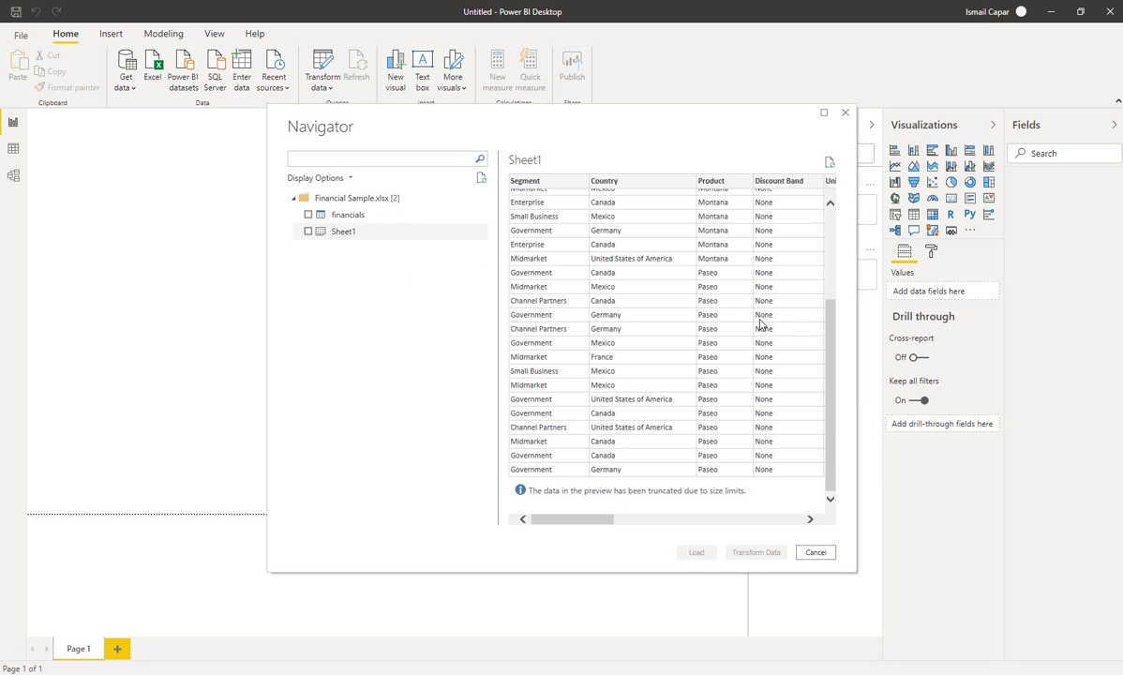
scroll(816, 300, up, 2)
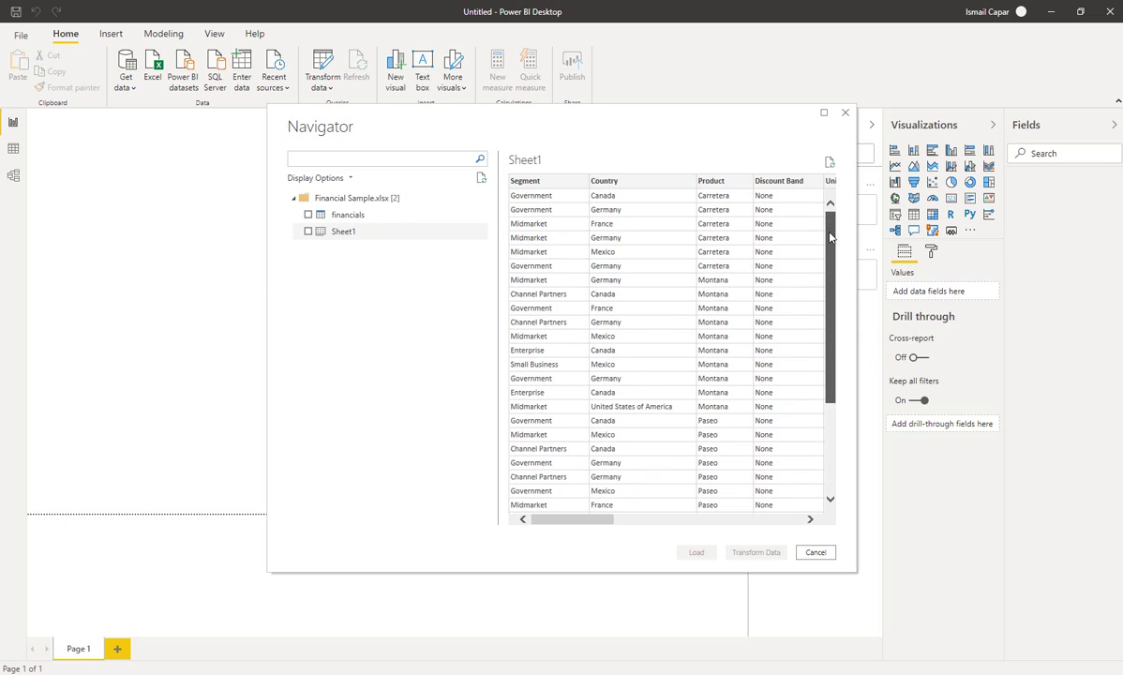
scroll(778, 239, down, 2)
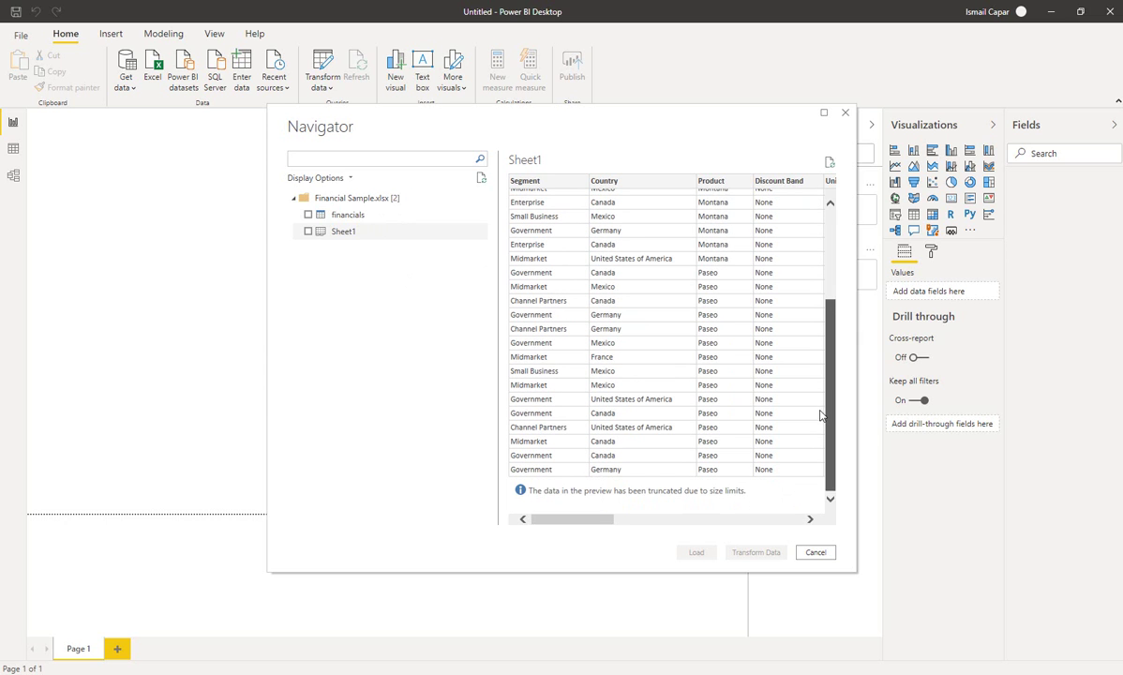
Load Sheet1 into the report and rename its table to 'Financial Data'
click(308, 231)
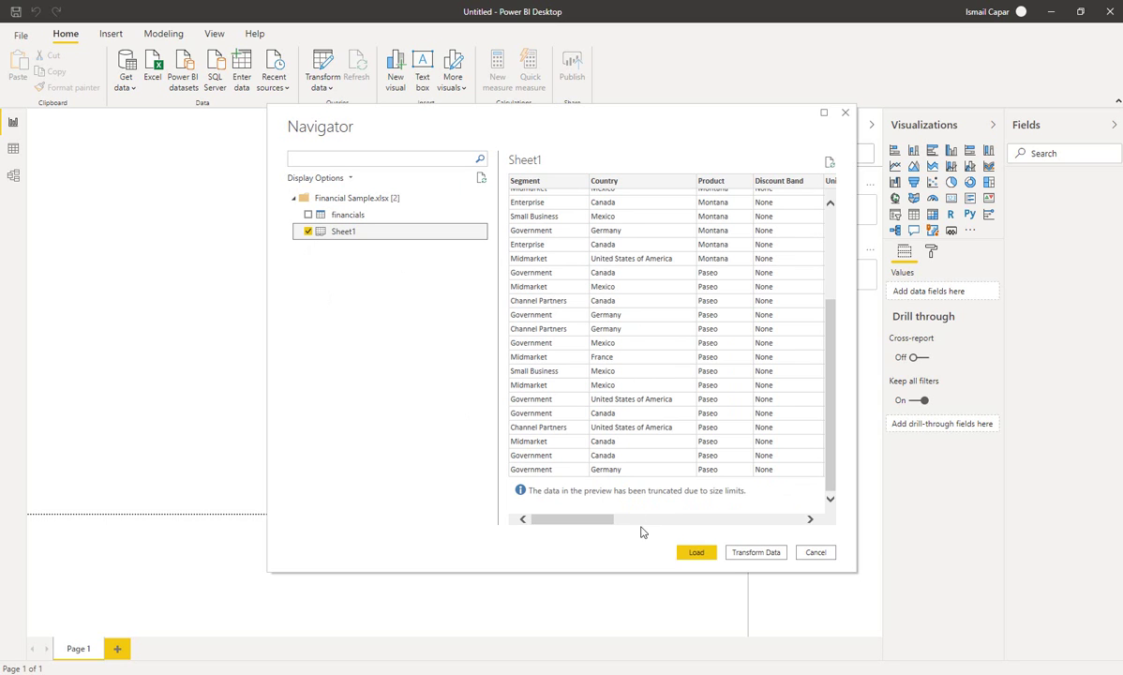
click(696, 553)
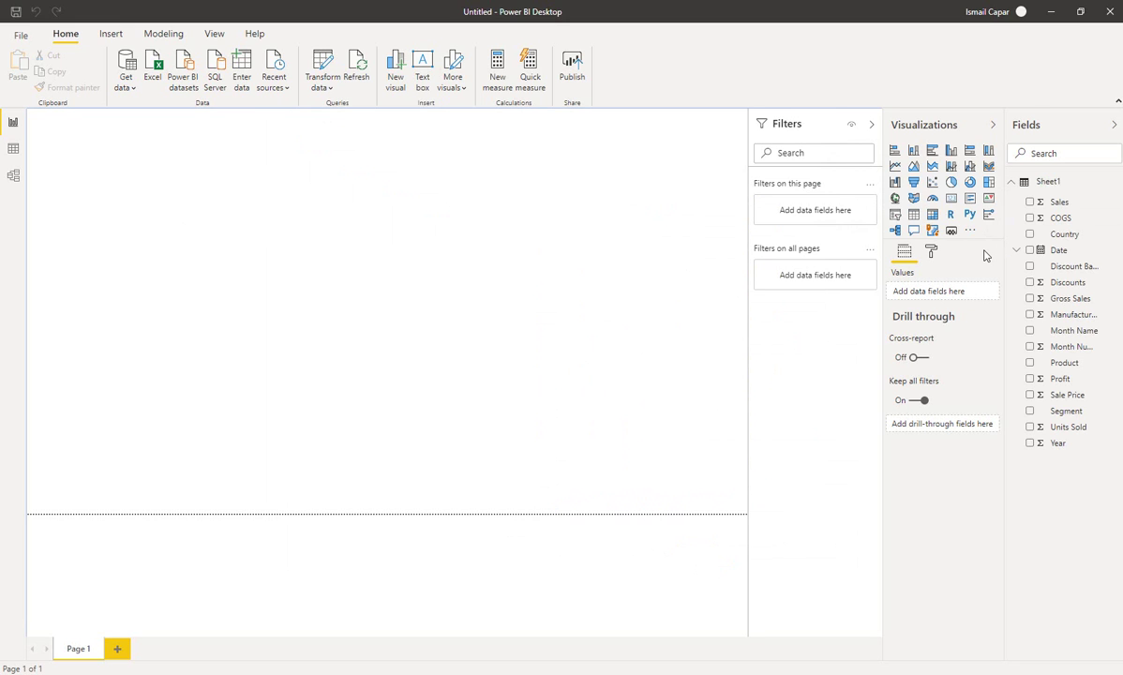
click(1061, 183)
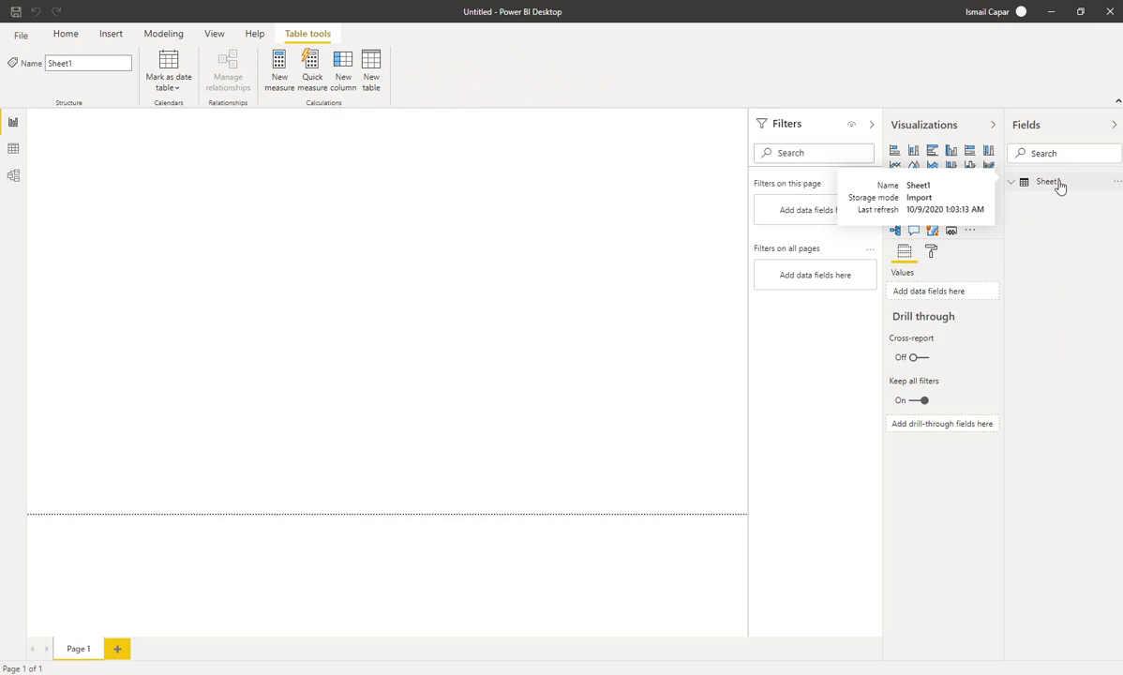
click(1059, 183)
double_click(1054, 182)
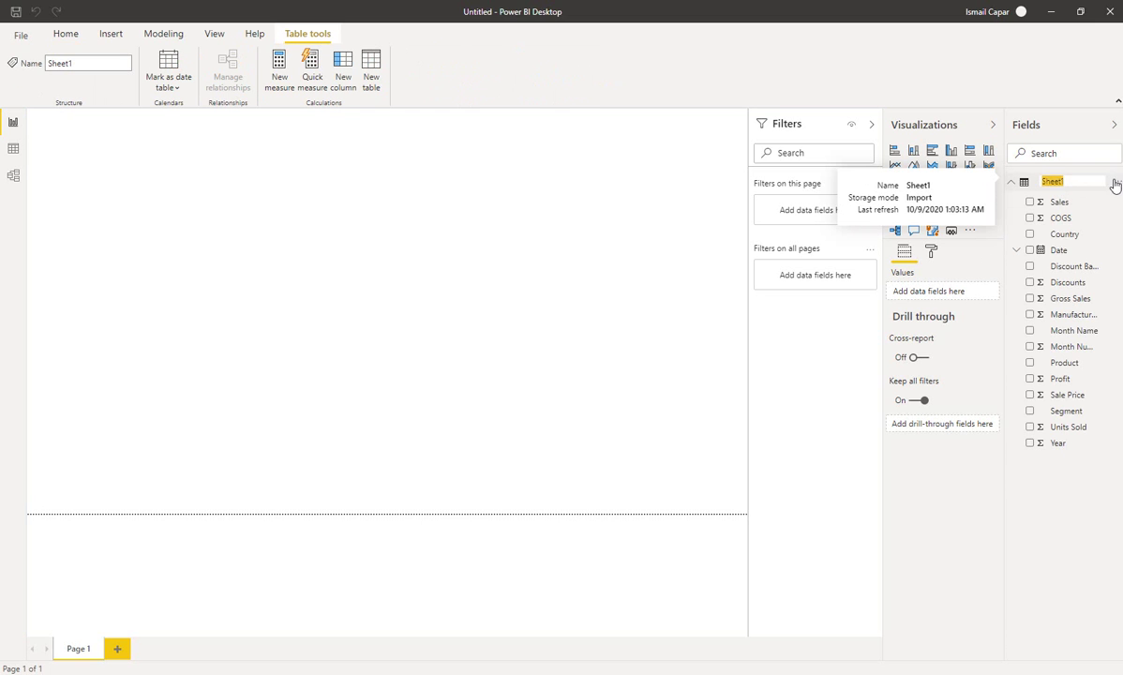
text(S)
text(inancial Data)
key(Return)
click(1083, 202)
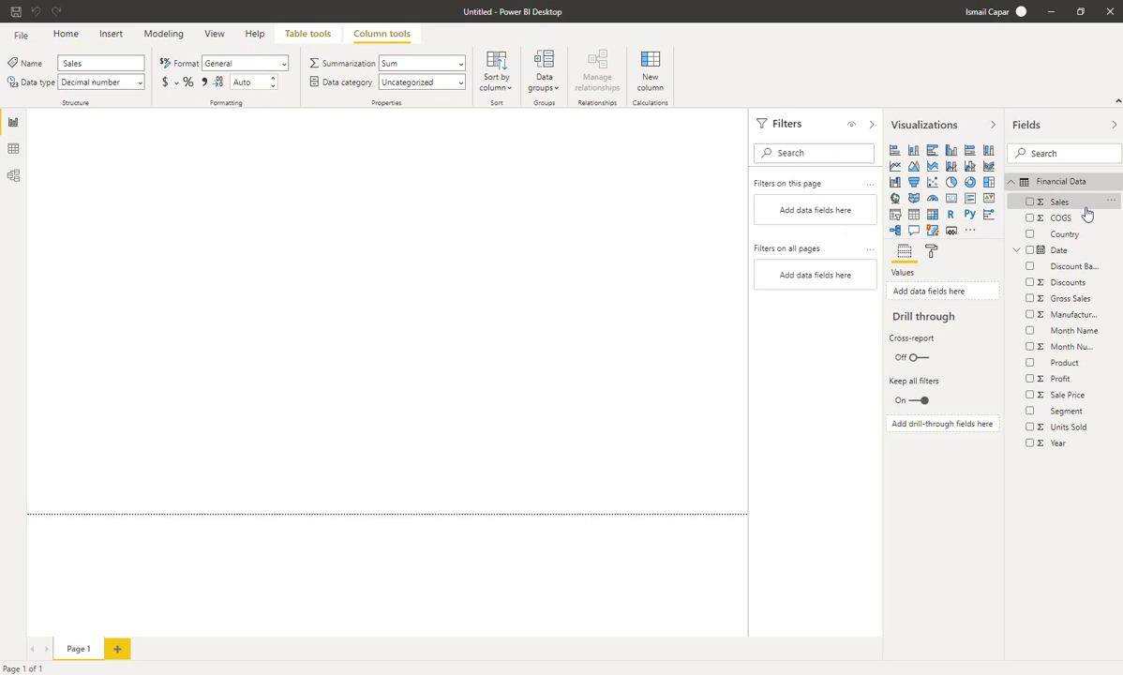
click(347, 258)
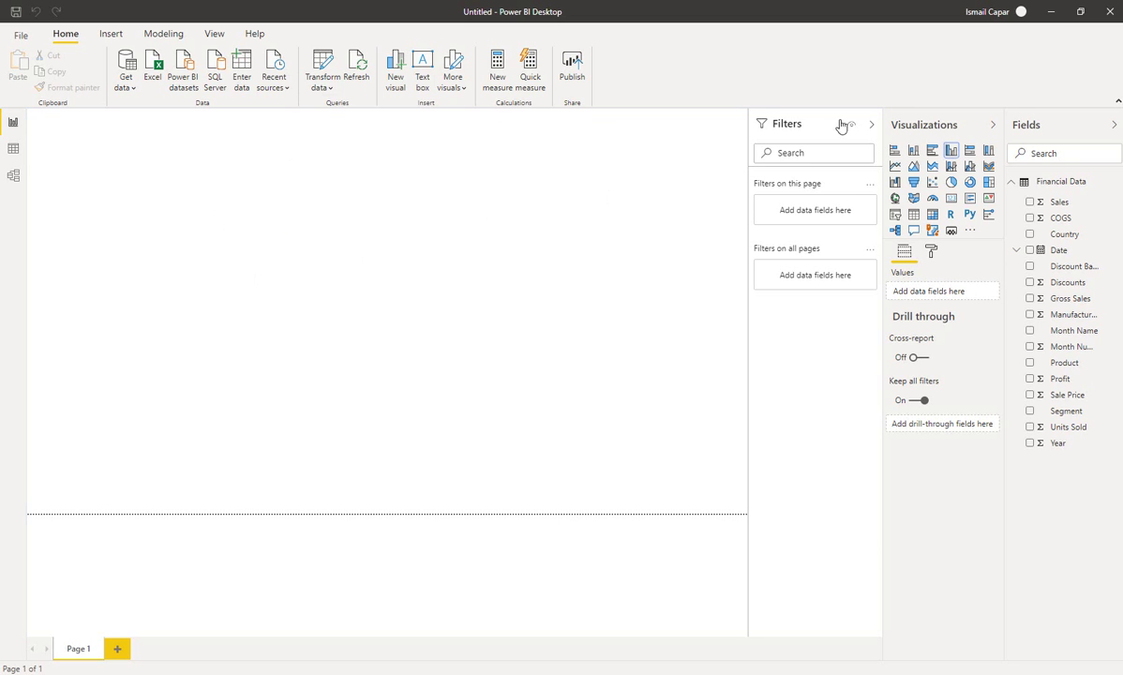
Insert a clustered column chart and drop the Sales field into its values
click(951, 150)
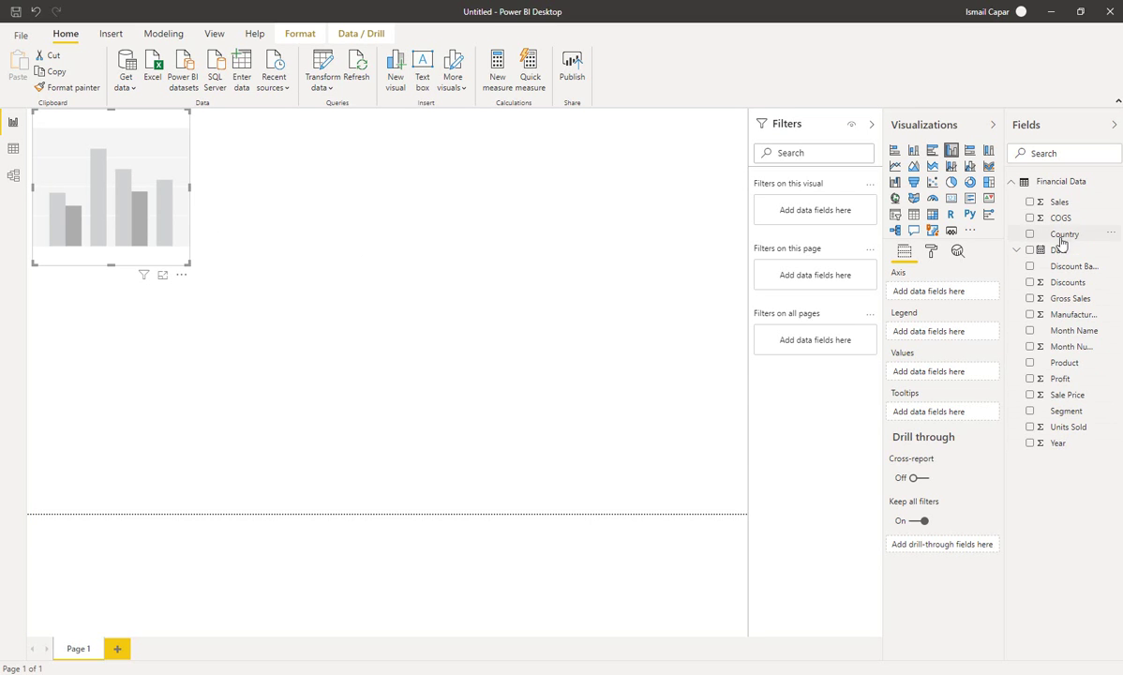
drag(1057, 202, 119, 245)
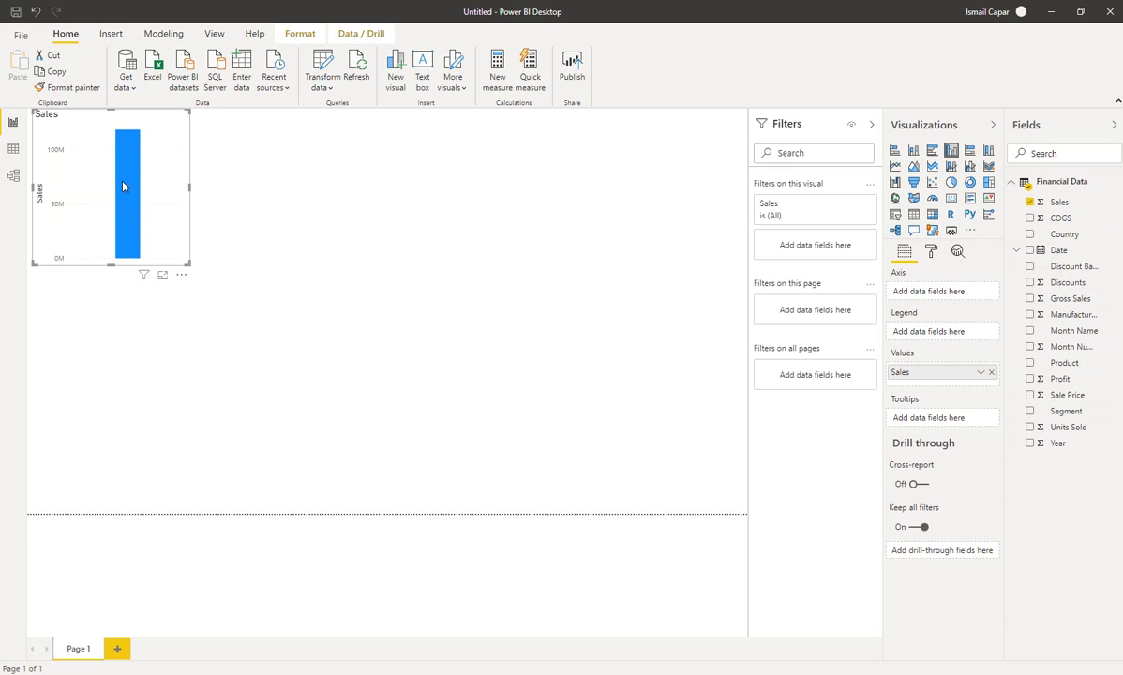
mouse_move(151, 278)
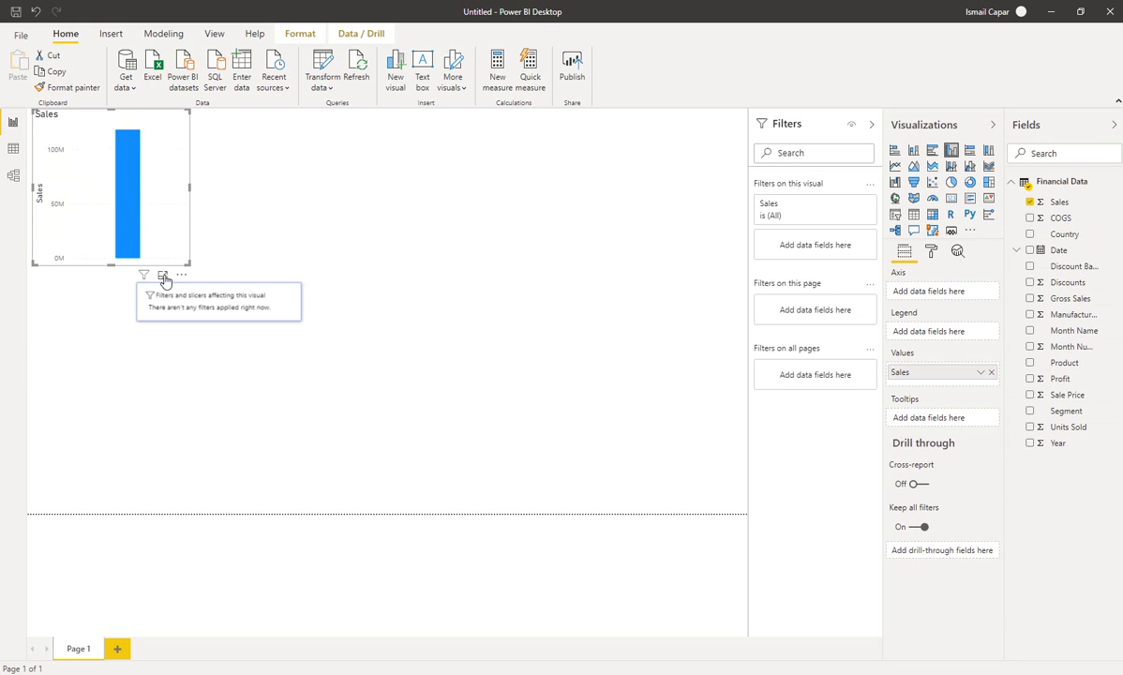
Put Country on the Sales chart's axis and enlarge the chart on the page
click(183, 276)
click(144, 277)
click(163, 276)
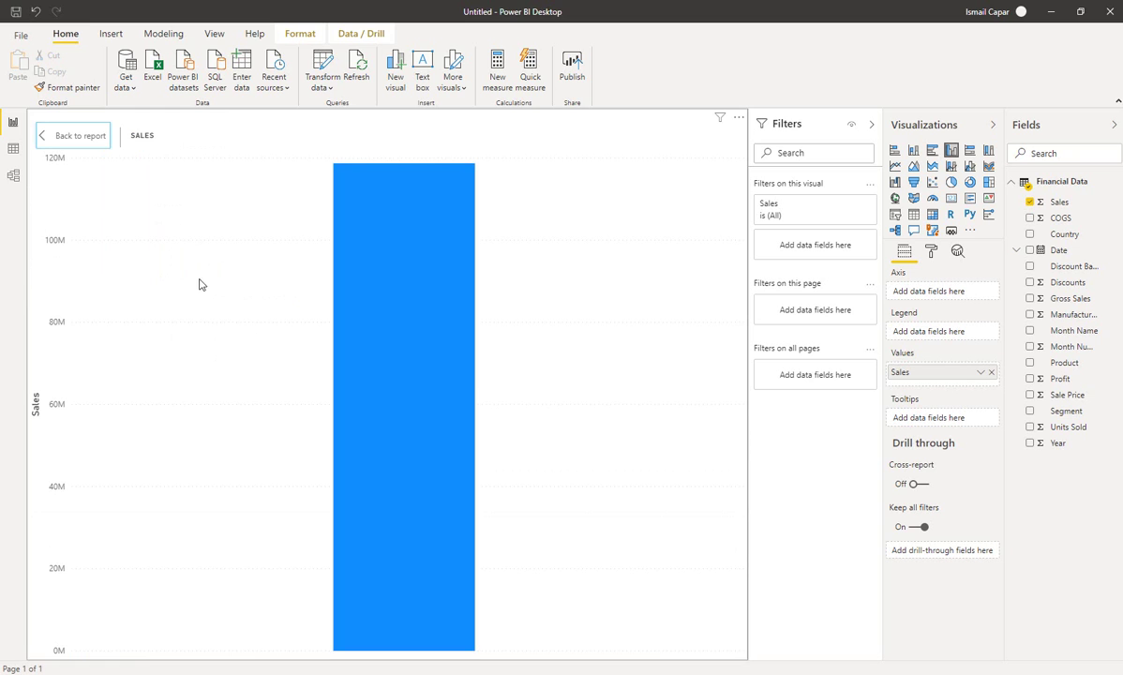
click(63, 134)
drag(1112, 233, 102, 217)
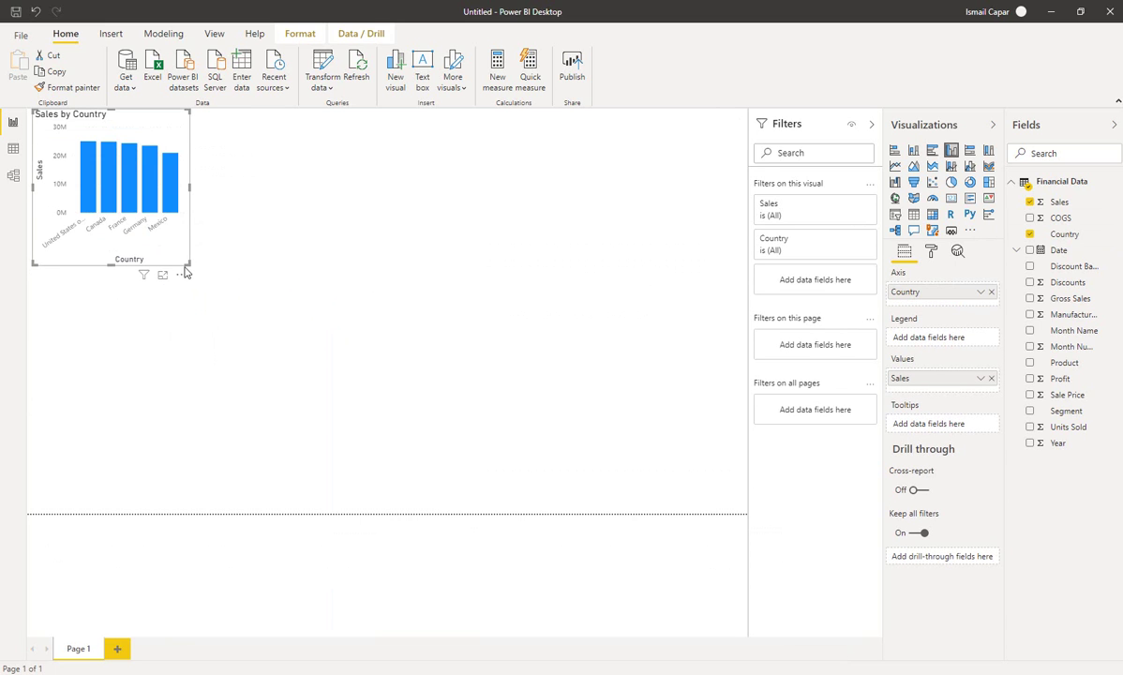
drag(190, 265, 394, 421)
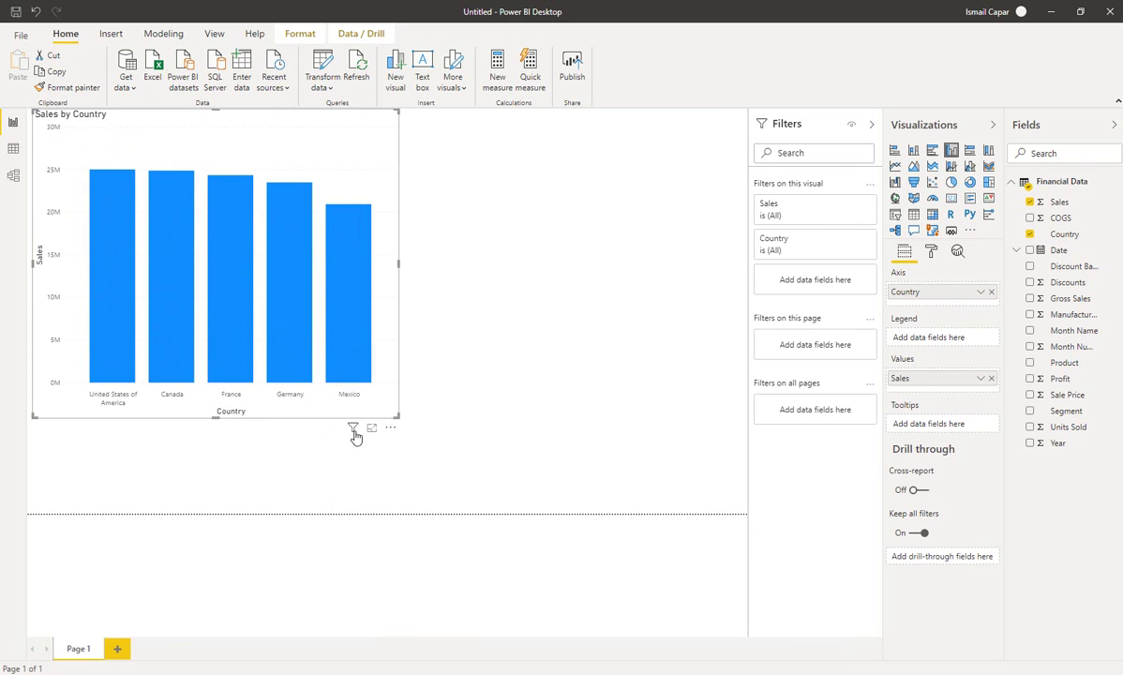
Sort the chart by Country so bars run Canada through United States of America
click(372, 428)
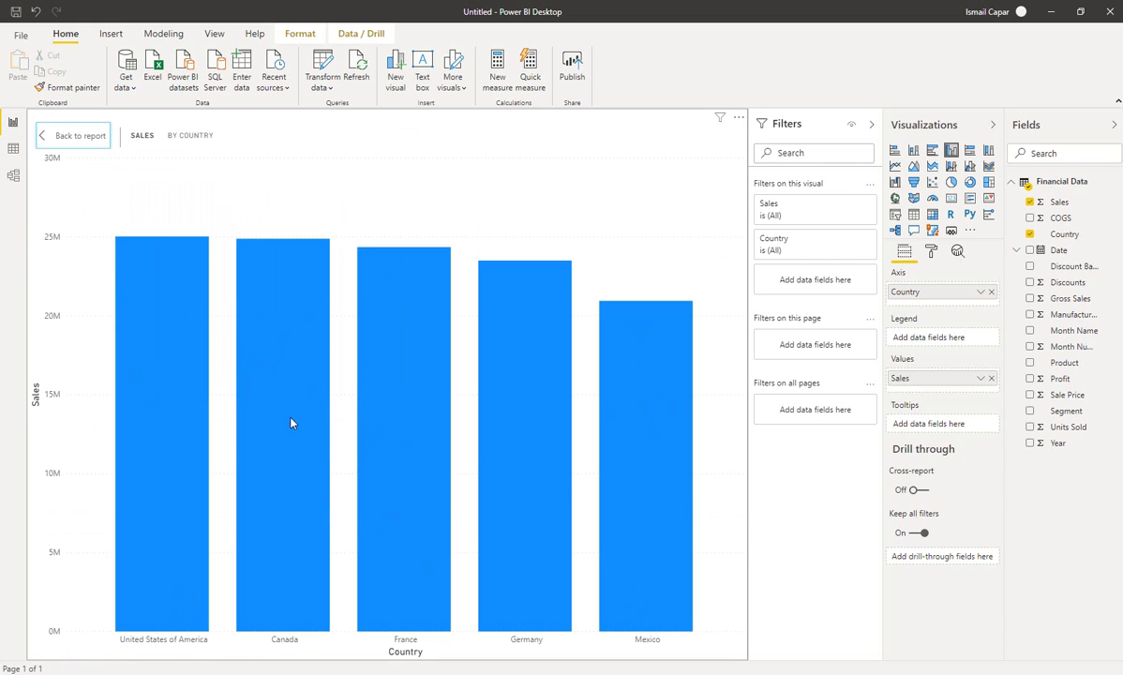
click(738, 117)
key(Escape)
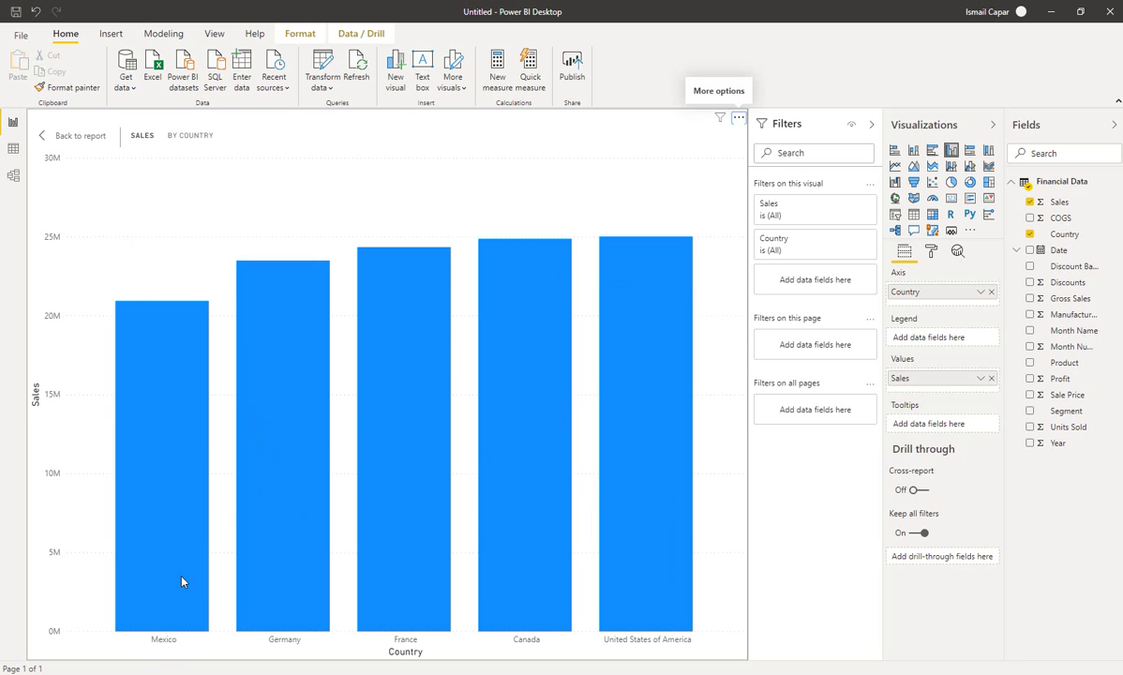
mouse_move(128, 585)
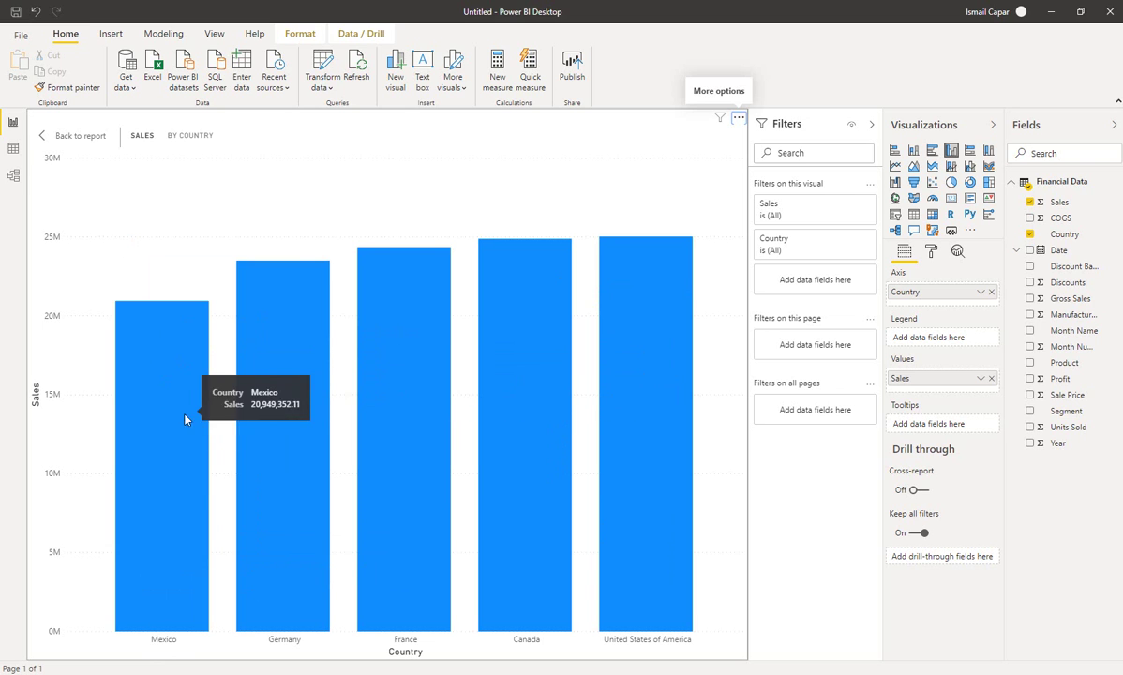
click(738, 117)
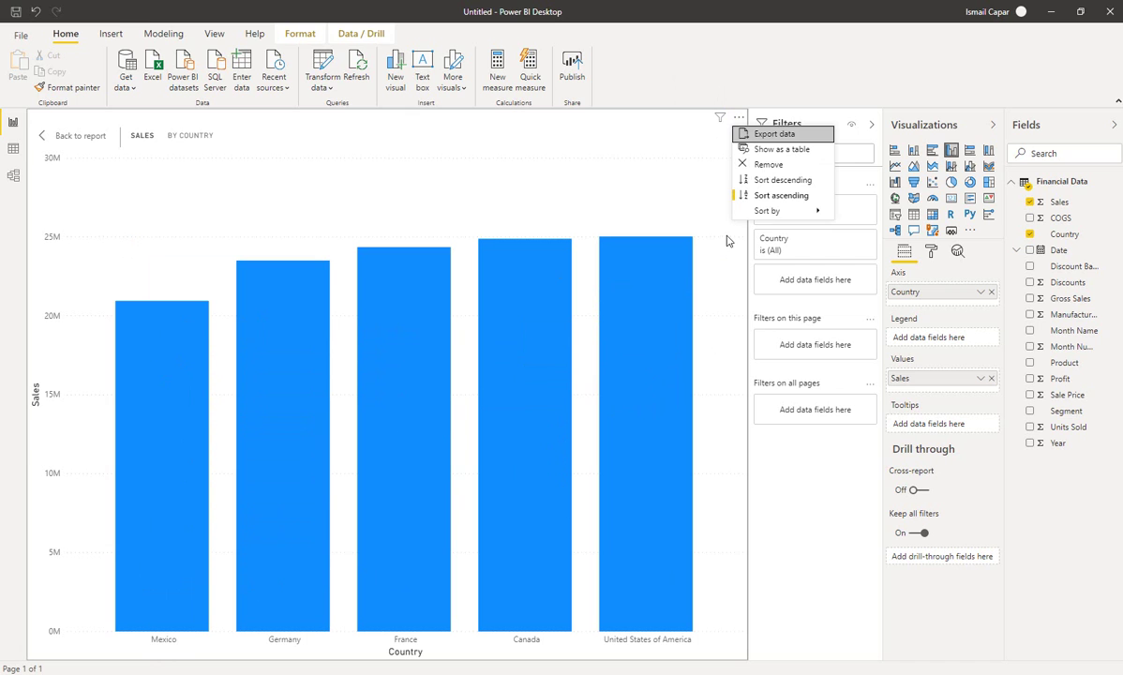
mouse_move(765, 212)
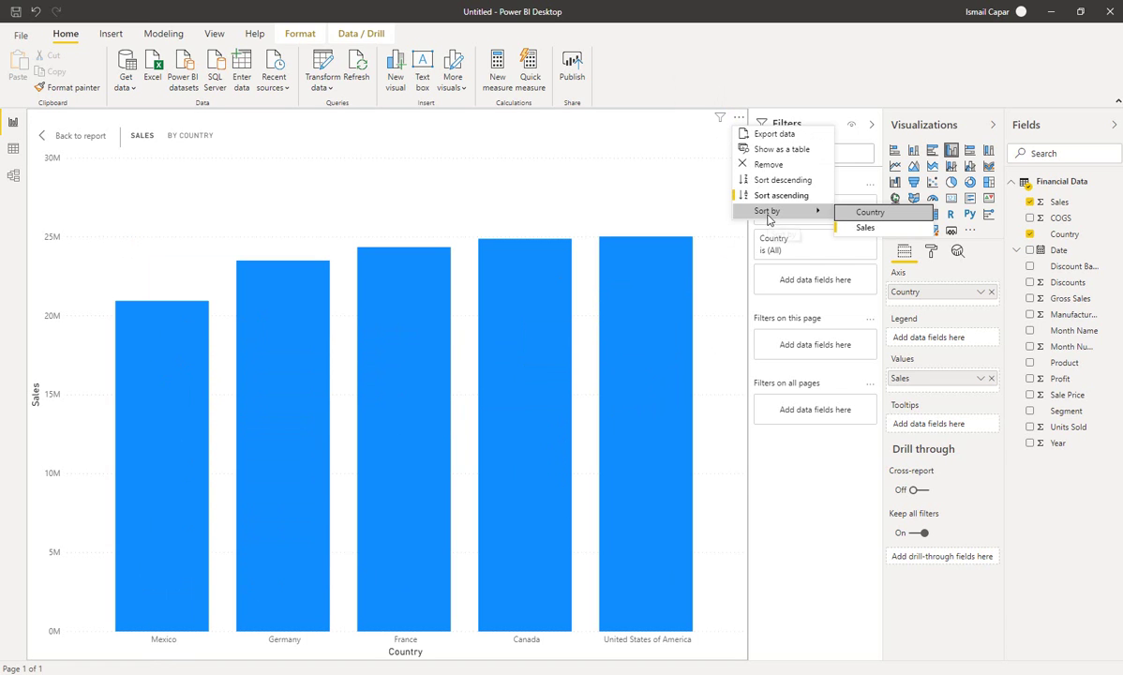
click(872, 215)
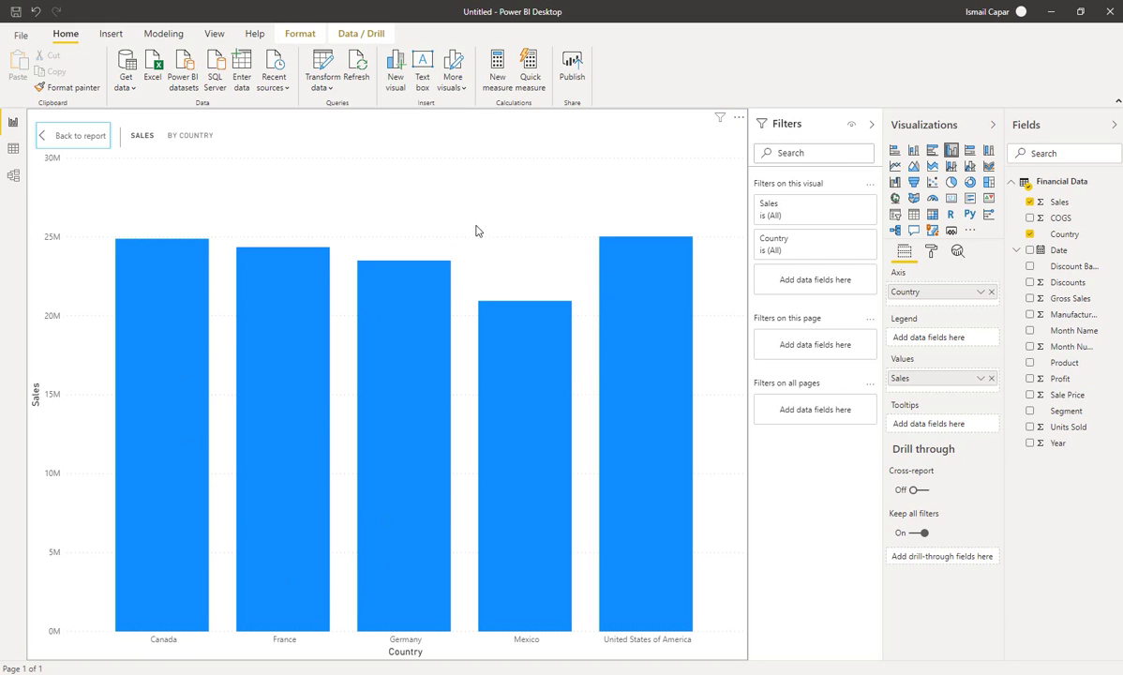
click(893, 152)
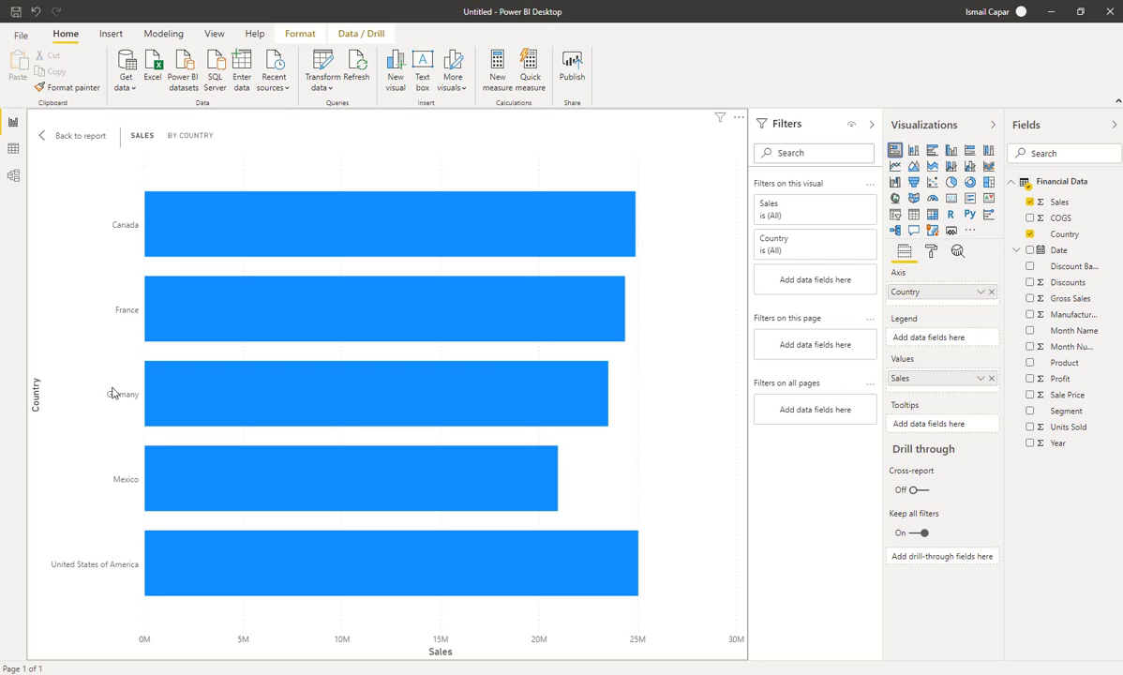
click(951, 153)
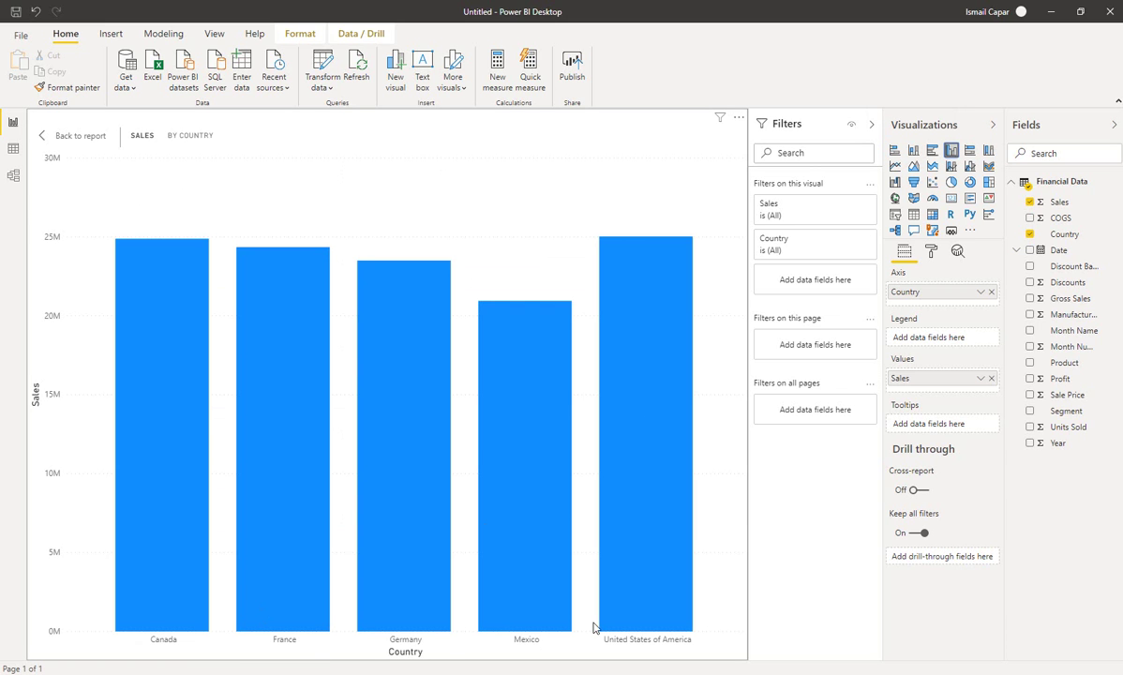
mouse_move(551, 625)
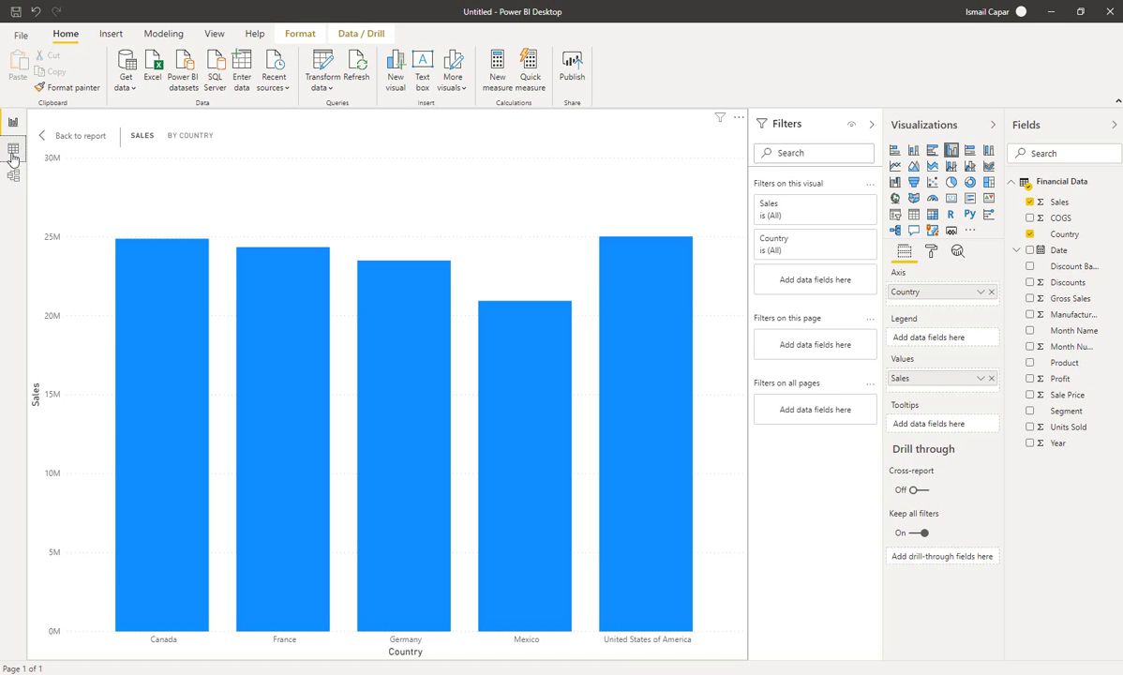
Scroll through the Financial Data rows in Data view, then switch to Model view
click(13, 150)
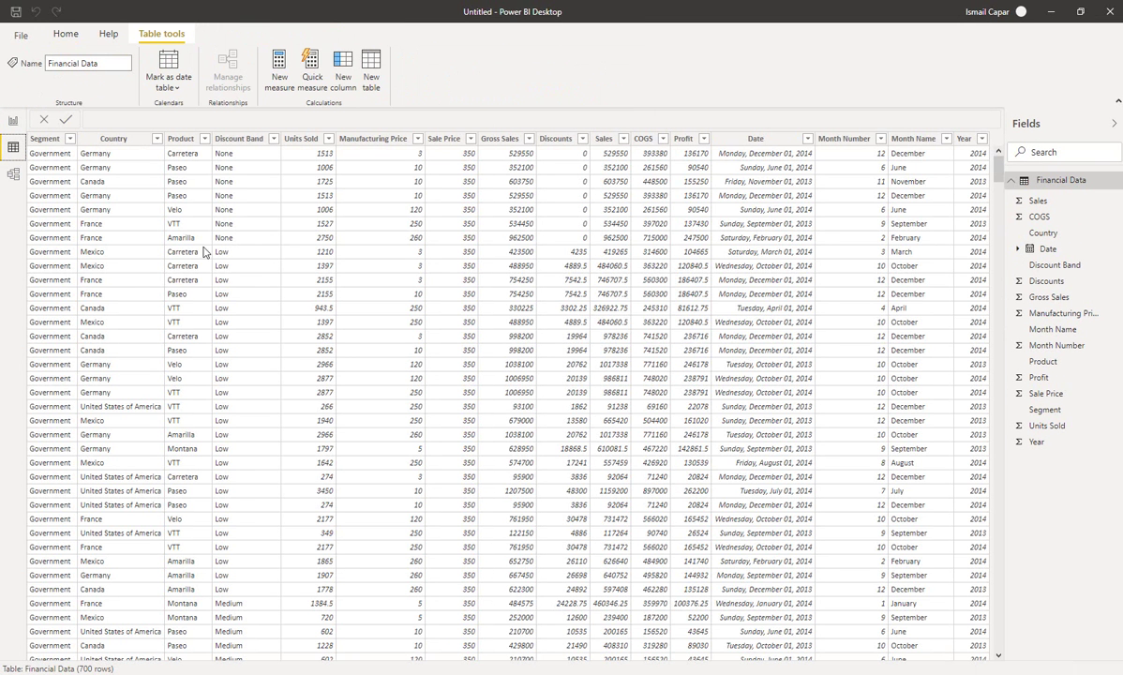
scroll(389, 295, down, 20)
scroll(506, 373, down, 20)
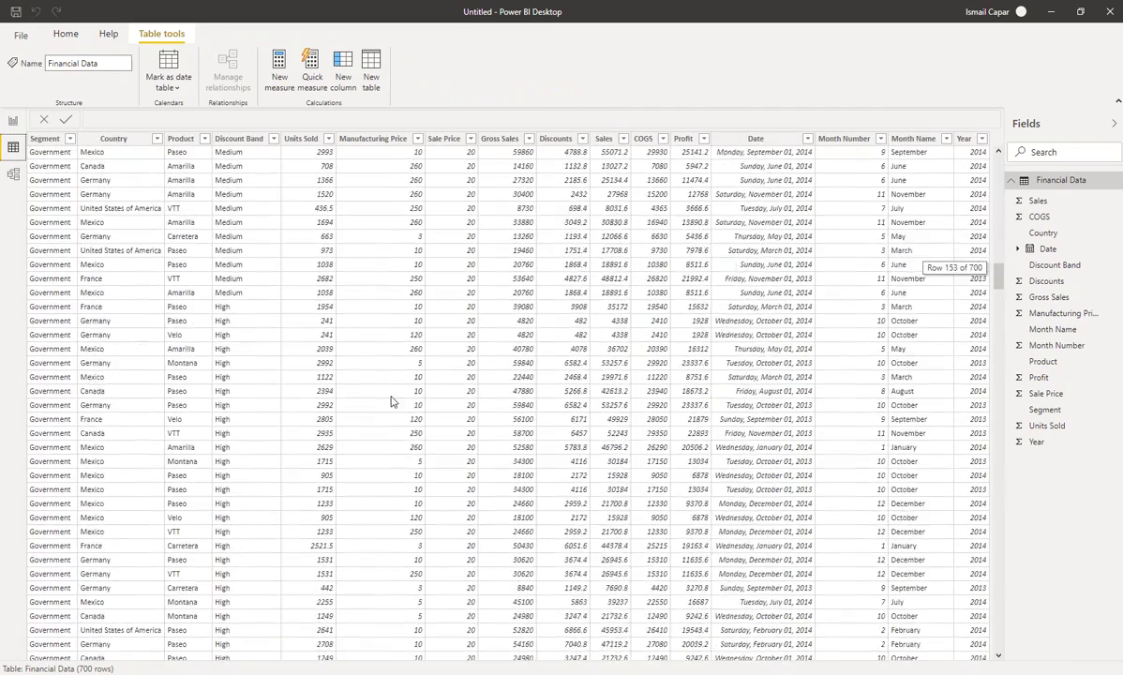
drag(926, 339, 1001, 150)
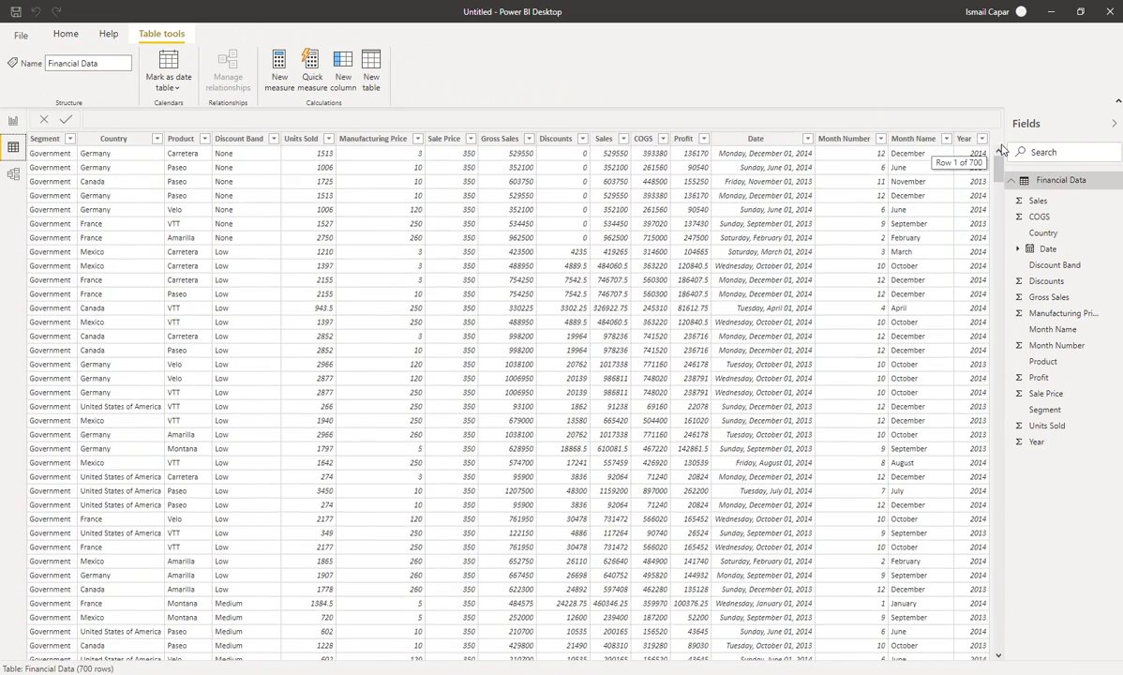
click(14, 175)
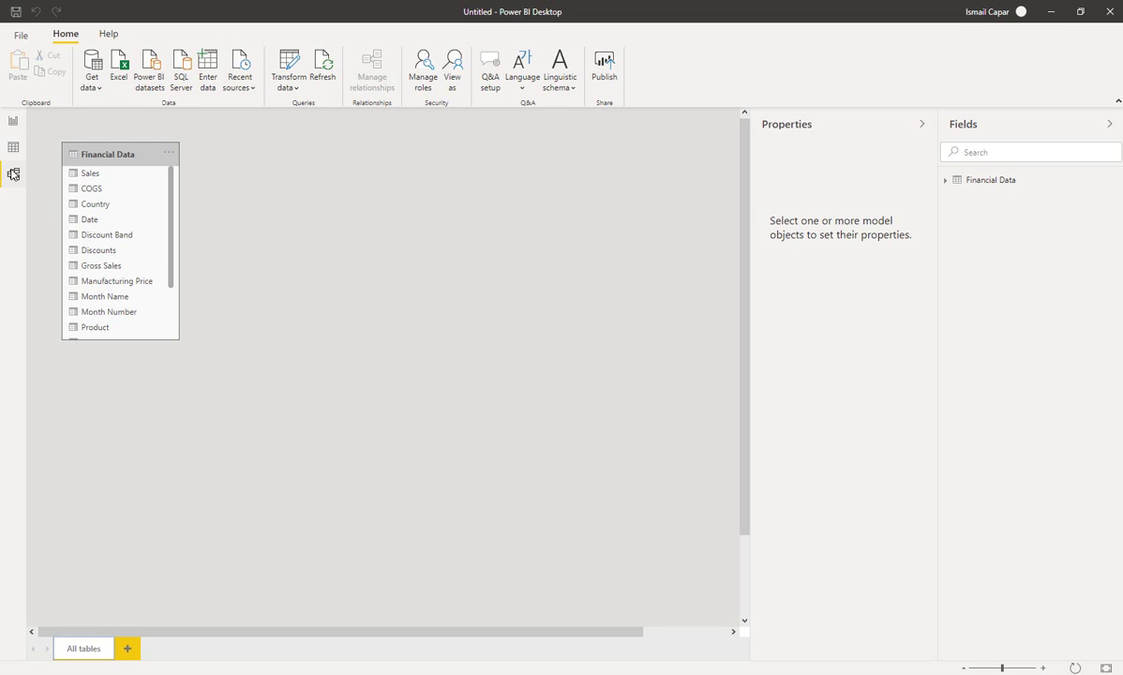
Switch back to Report view and exit focus mode to see Page 1
click(13, 120)
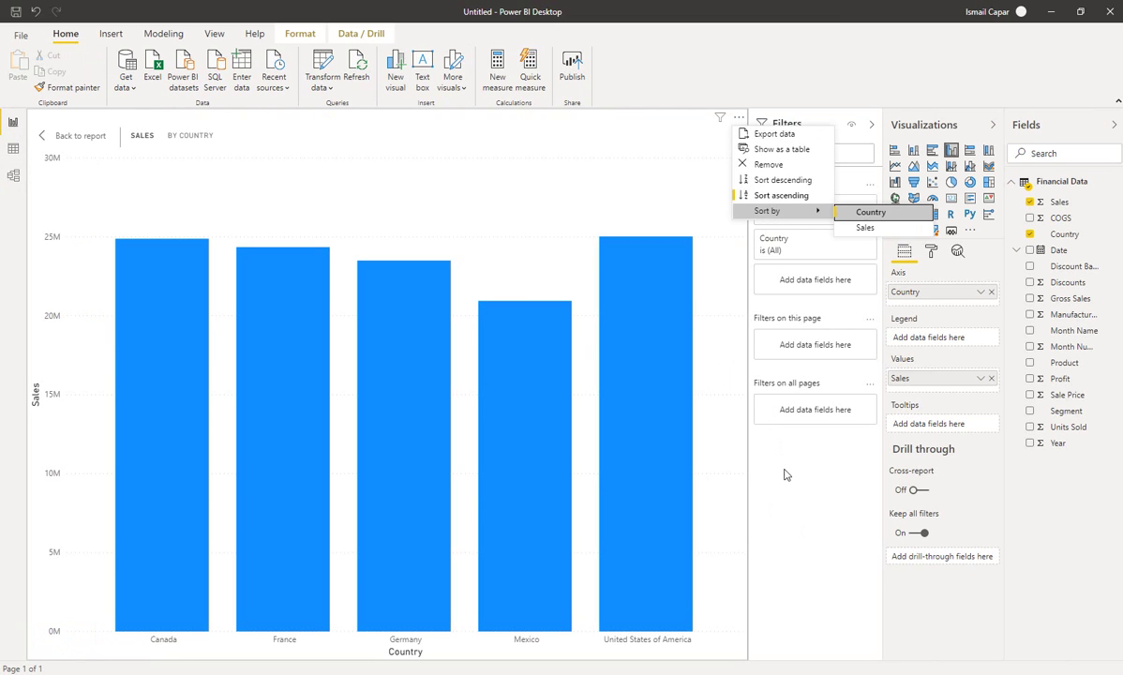
click(778, 471)
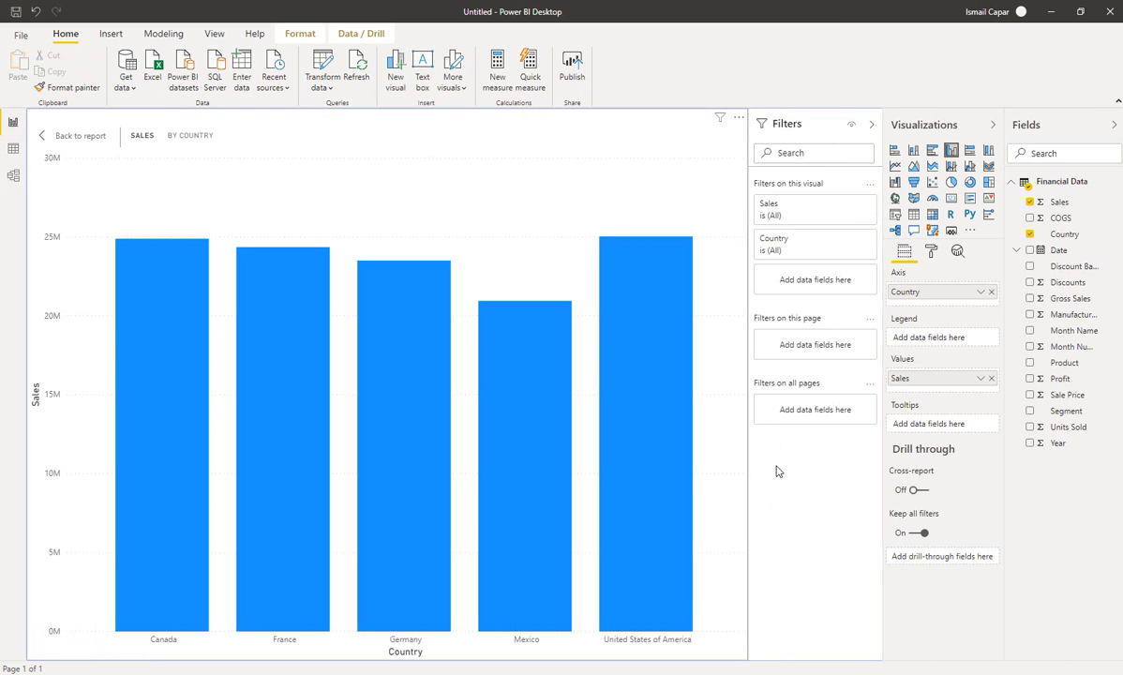
click(64, 137)
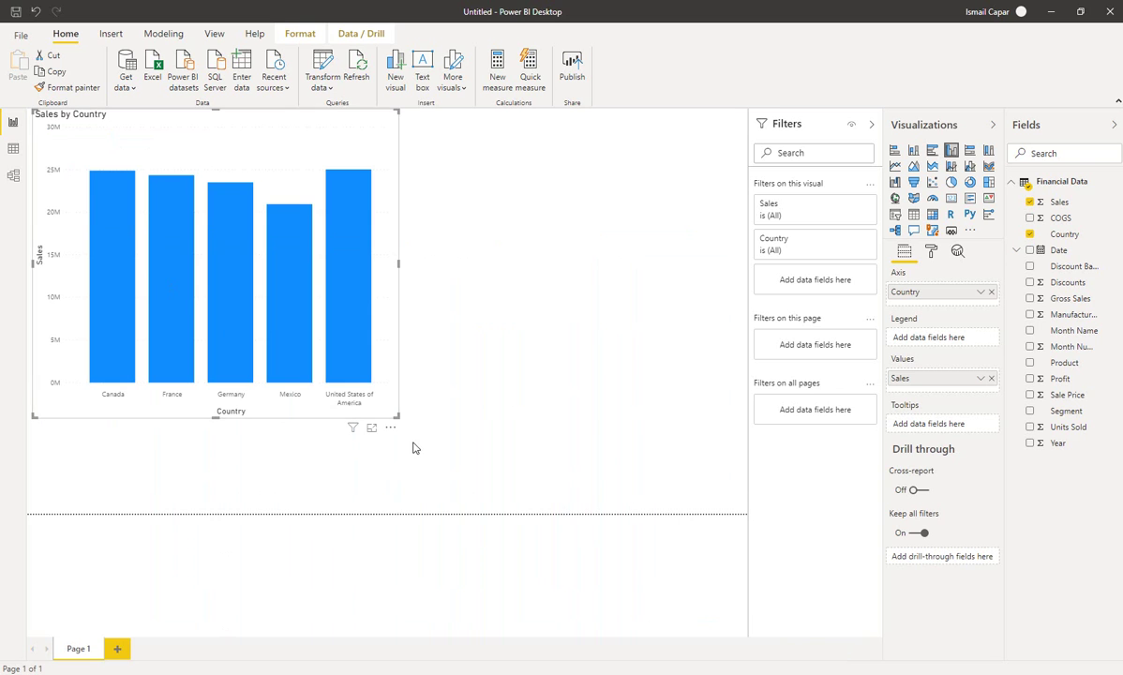
Shrink the chart and add a 42 pt 'Sales Report' text box centred above it
drag(397, 415, 294, 332)
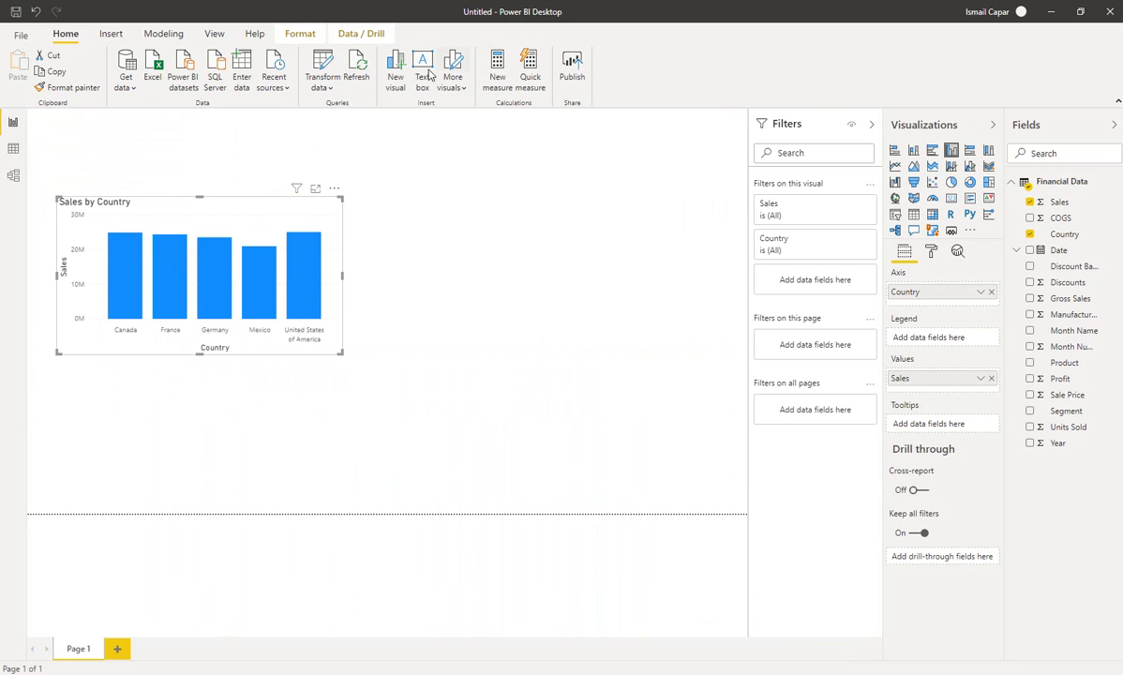
click(422, 72)
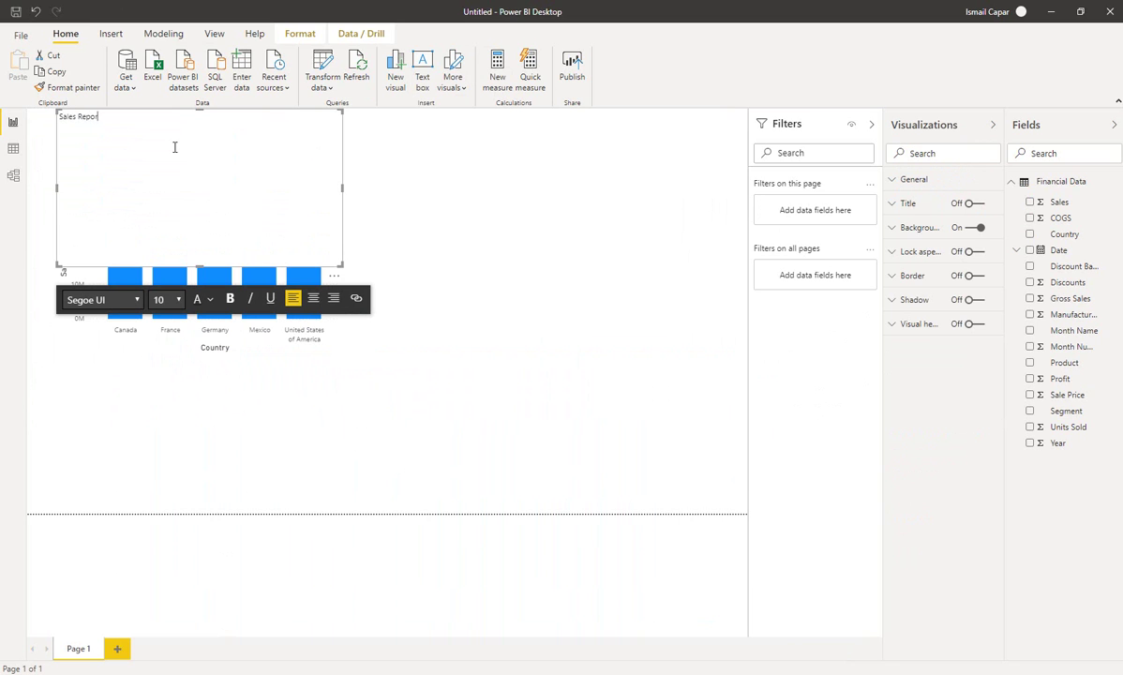
key(ctrl+a)
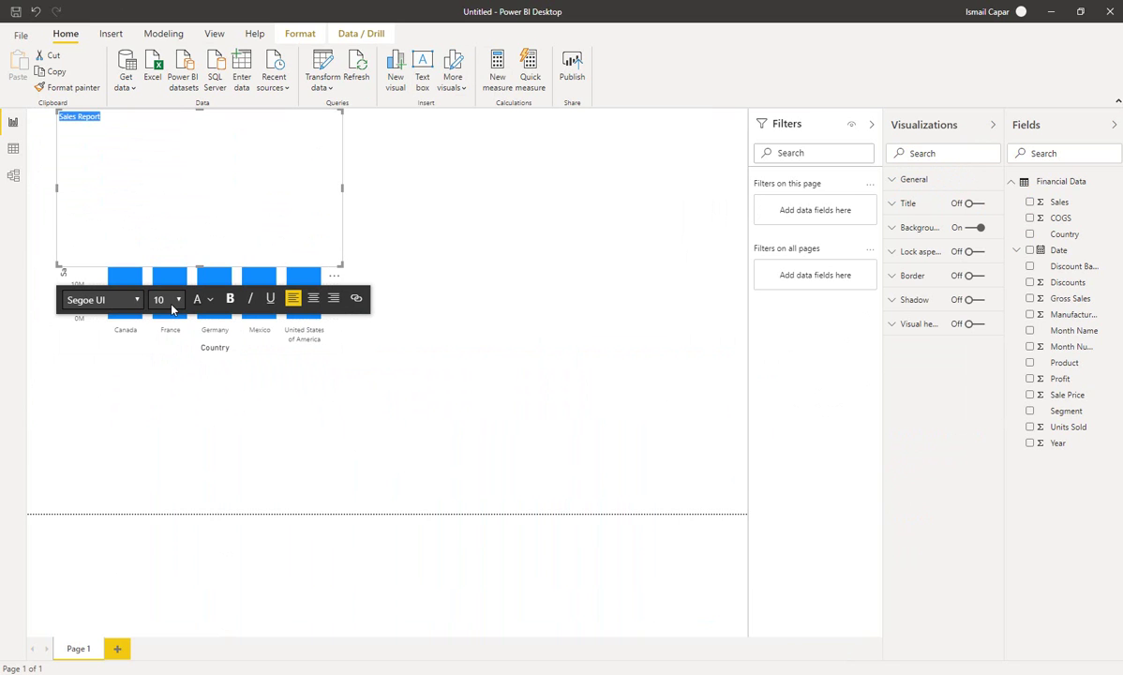
click(167, 299)
click(159, 518)
click(363, 391)
click(224, 134)
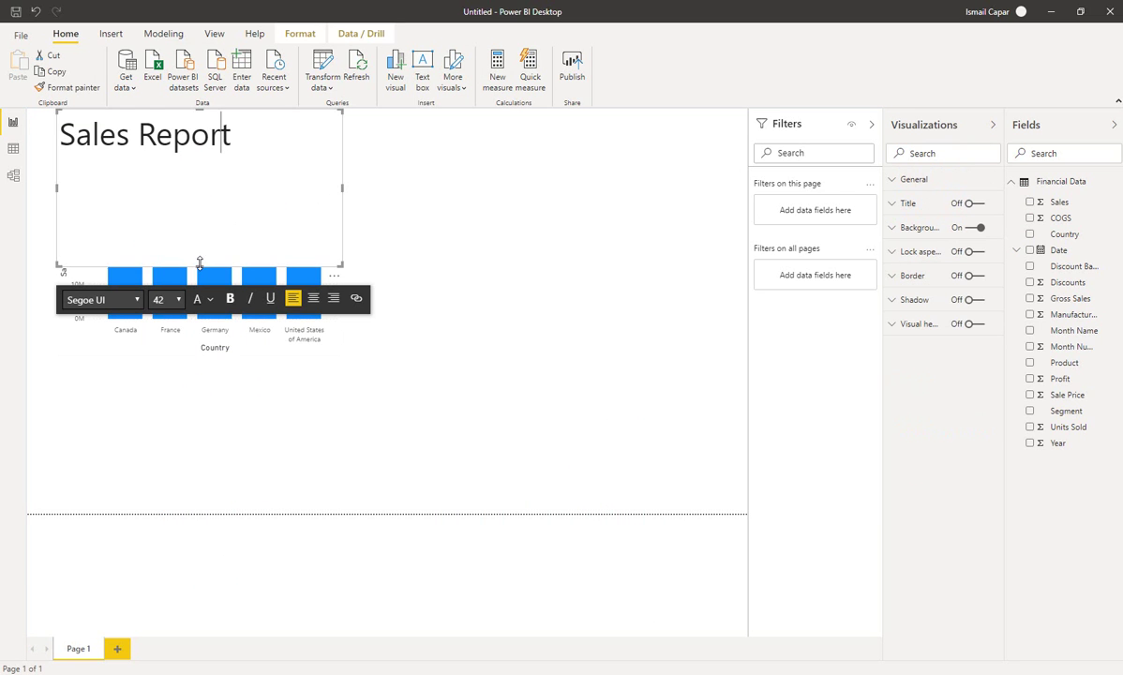
drag(199, 267, 447, 155)
Move the Sales by Country bar chart slightly up and to the left
click(424, 217)
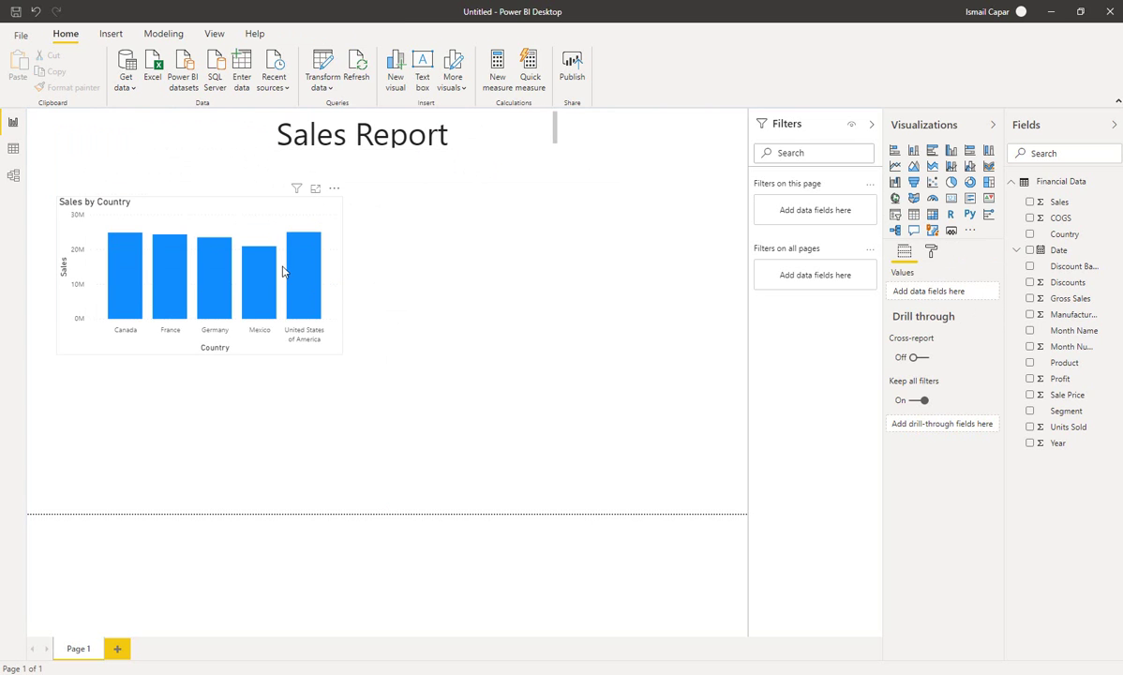
mouse_move(283, 265)
mouse_down()
mouse_move(278, 243)
mouse_move(274, 255)
mouse_up()
click(416, 358)
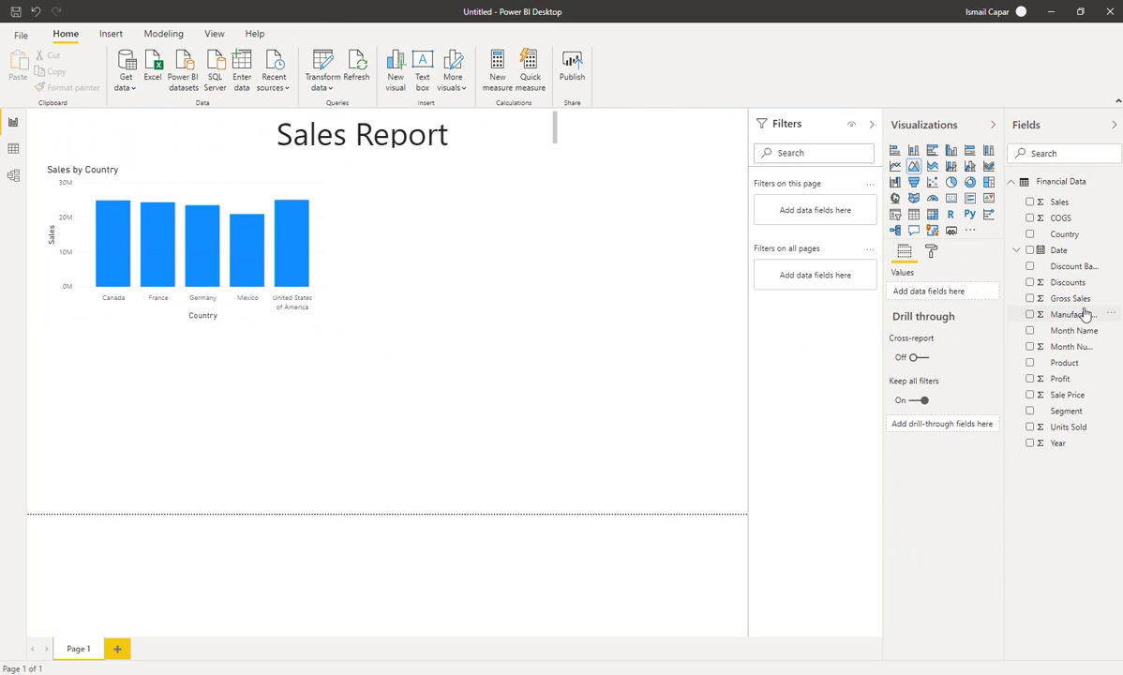
Add an area chart plotting Gross Sales by Month Name at the upper right
click(913, 166)
click(1030, 298)
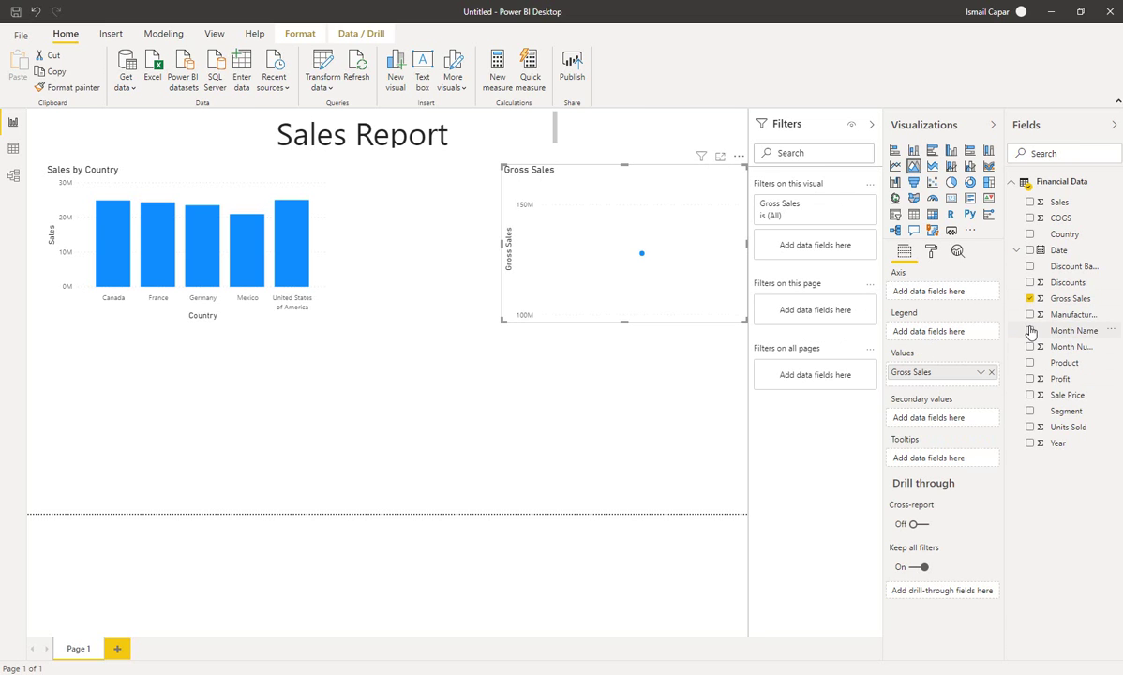
click(1032, 331)
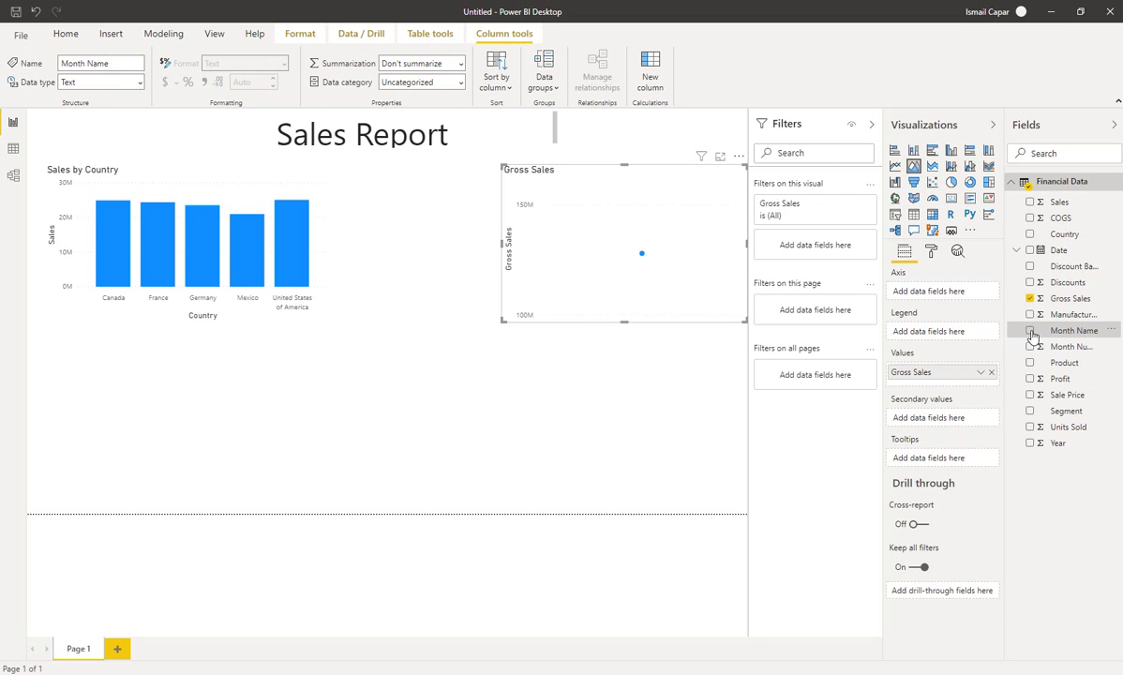
click(1030, 331)
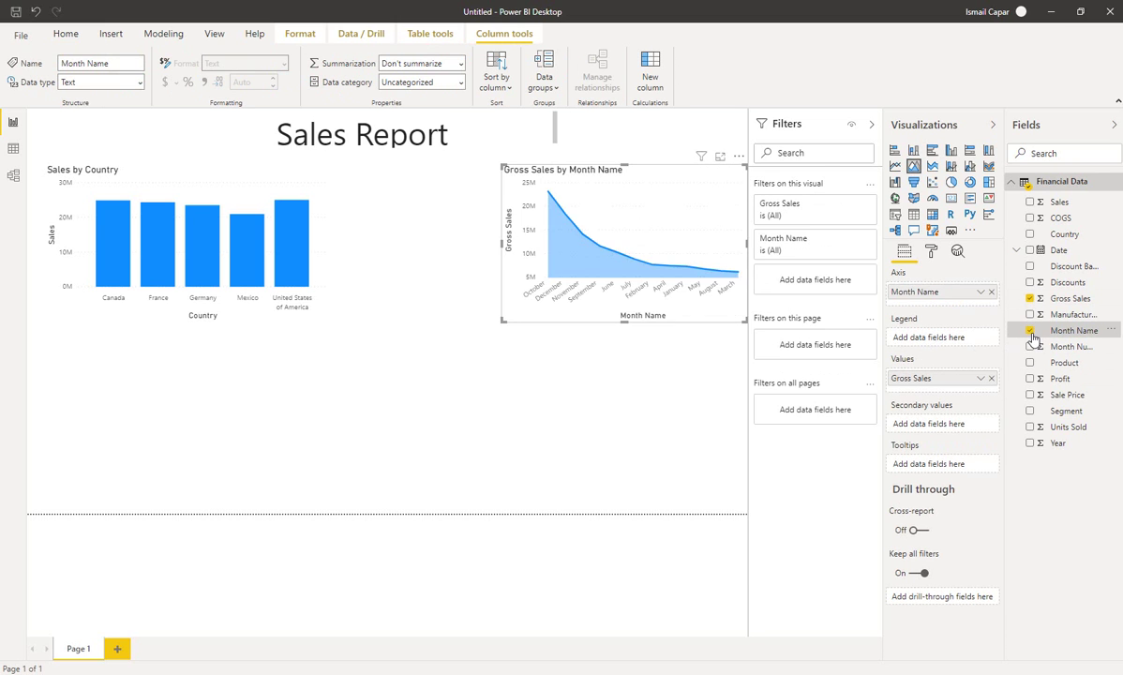
click(596, 326)
Shift the Gross Sales by Month Name area chart further left
drag(640, 251, 623, 251)
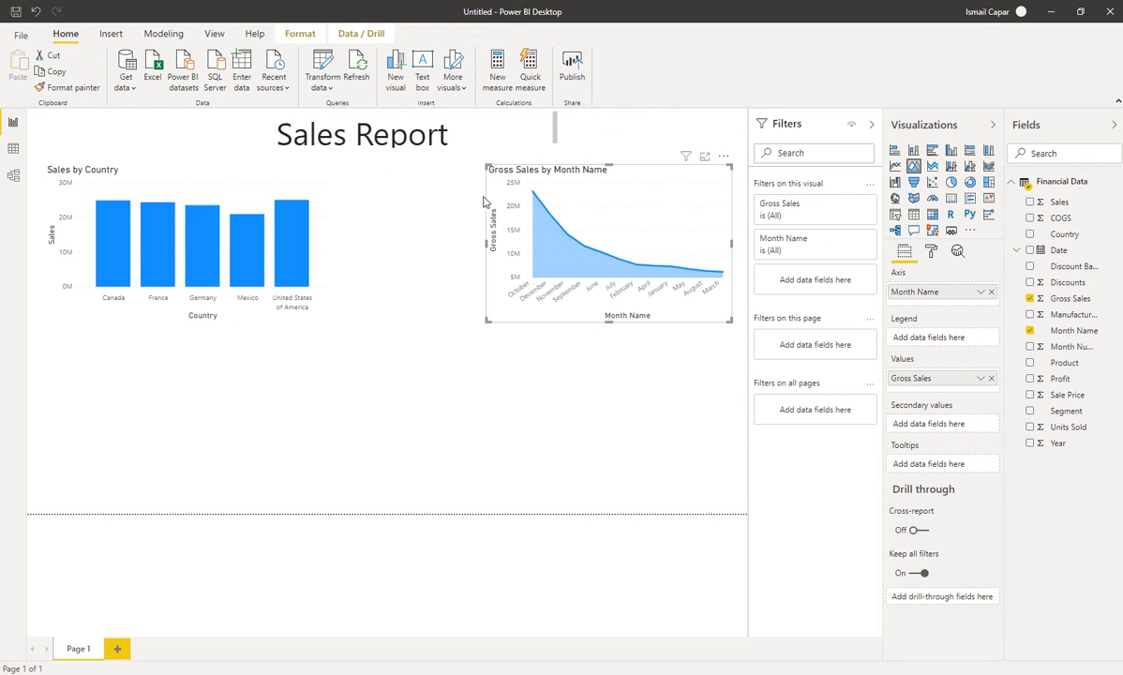
drag(500, 194, 464, 194)
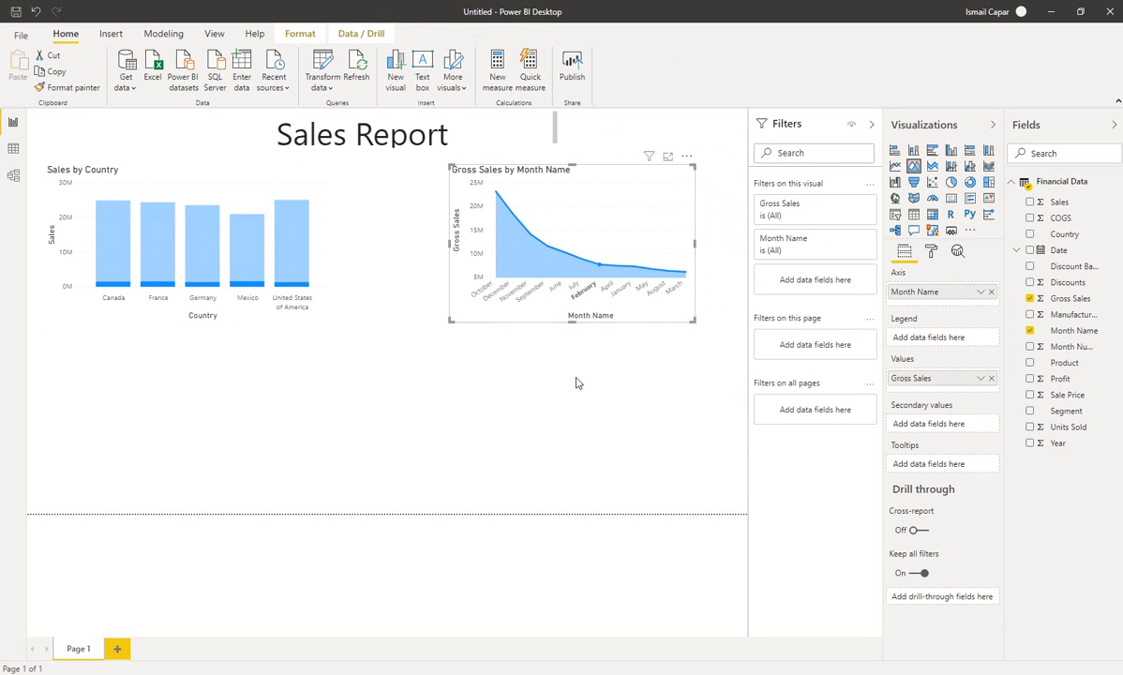
click(567, 371)
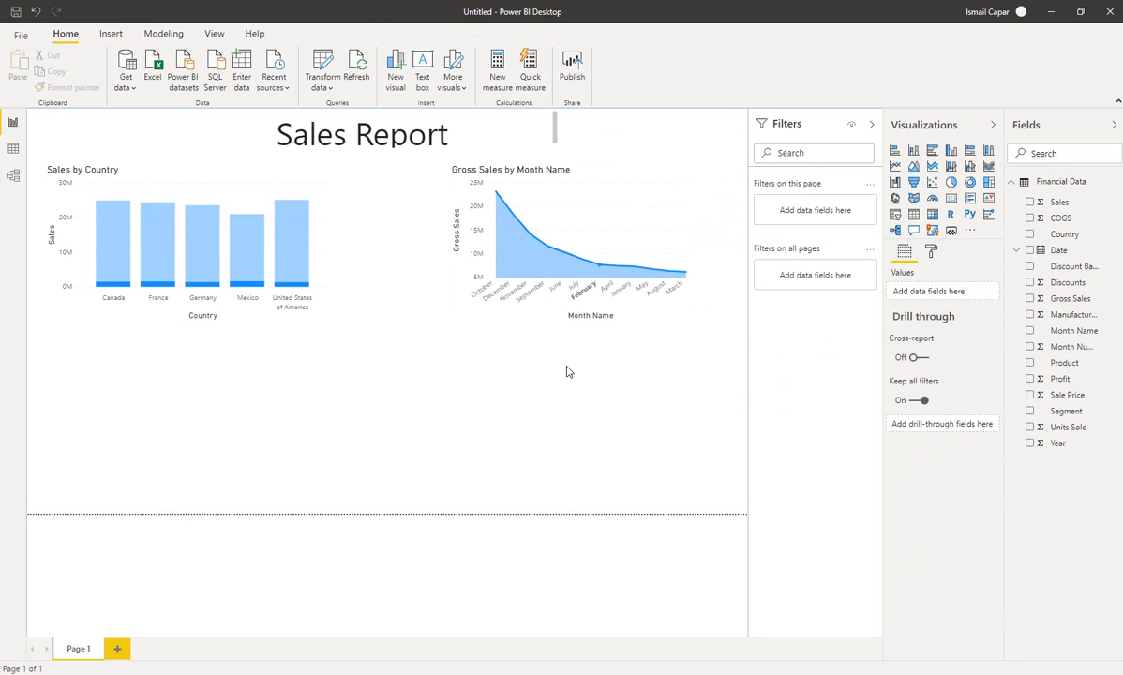
Cross-highlight the Sales by Country bars using the June, then March, area chart points
click(534, 254)
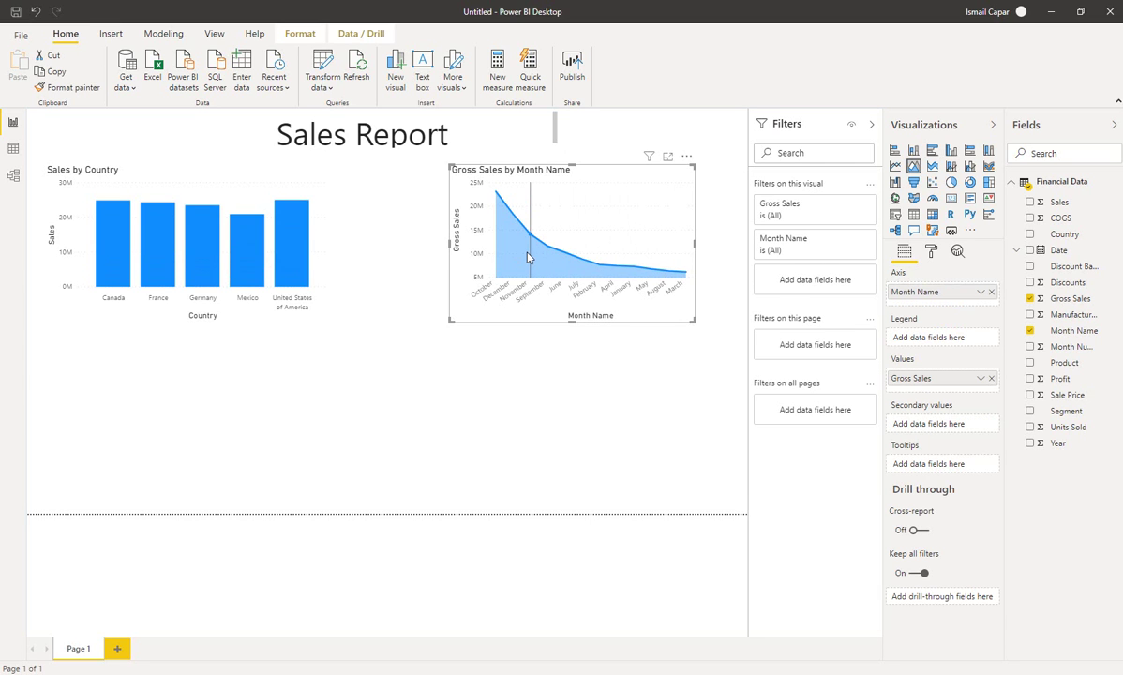
mouse_move(527, 258)
click(564, 261)
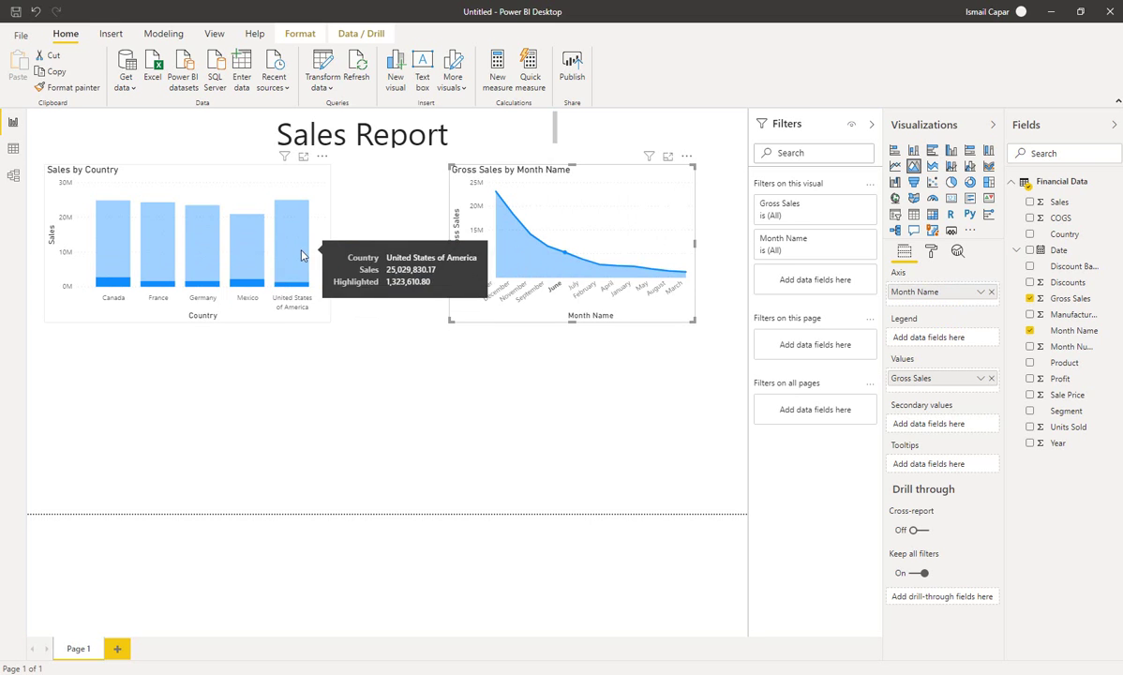
click(681, 274)
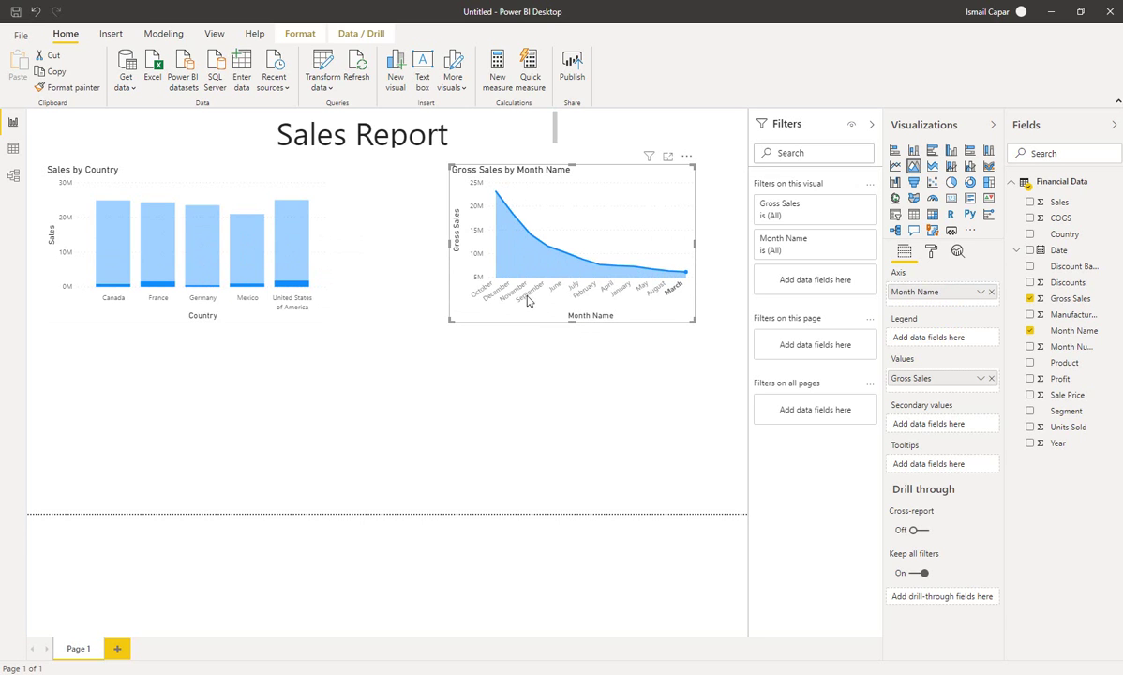
Try the February month label's options, then clear the February highlight
right_click(572, 298)
click(581, 286)
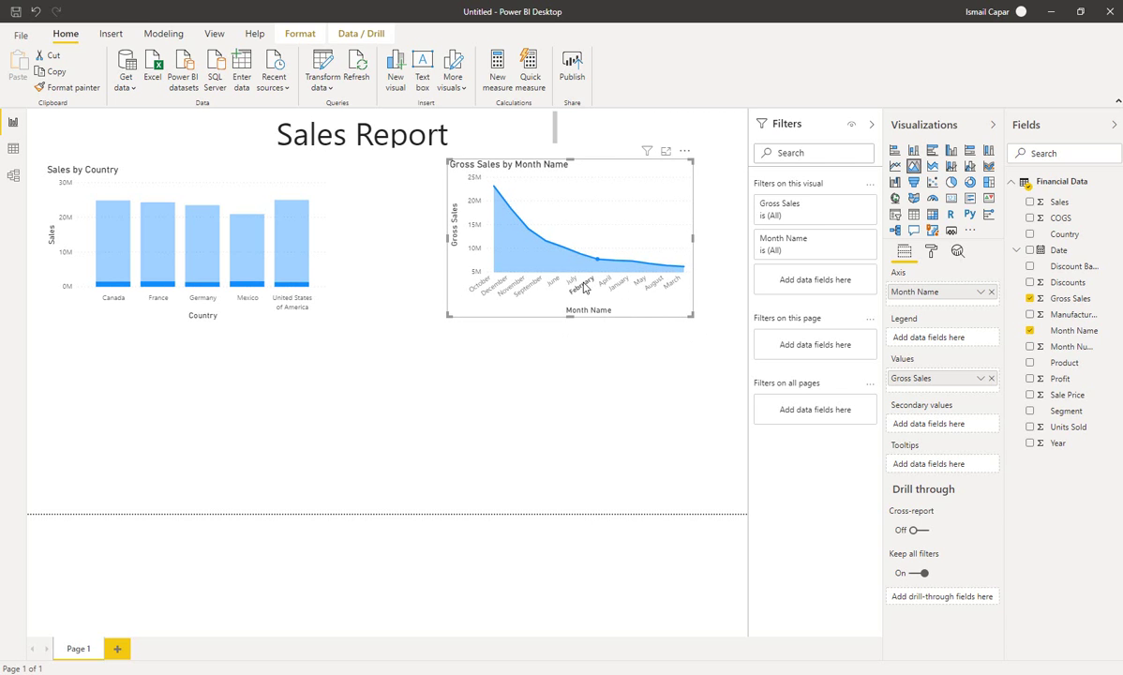
right_click(574, 310)
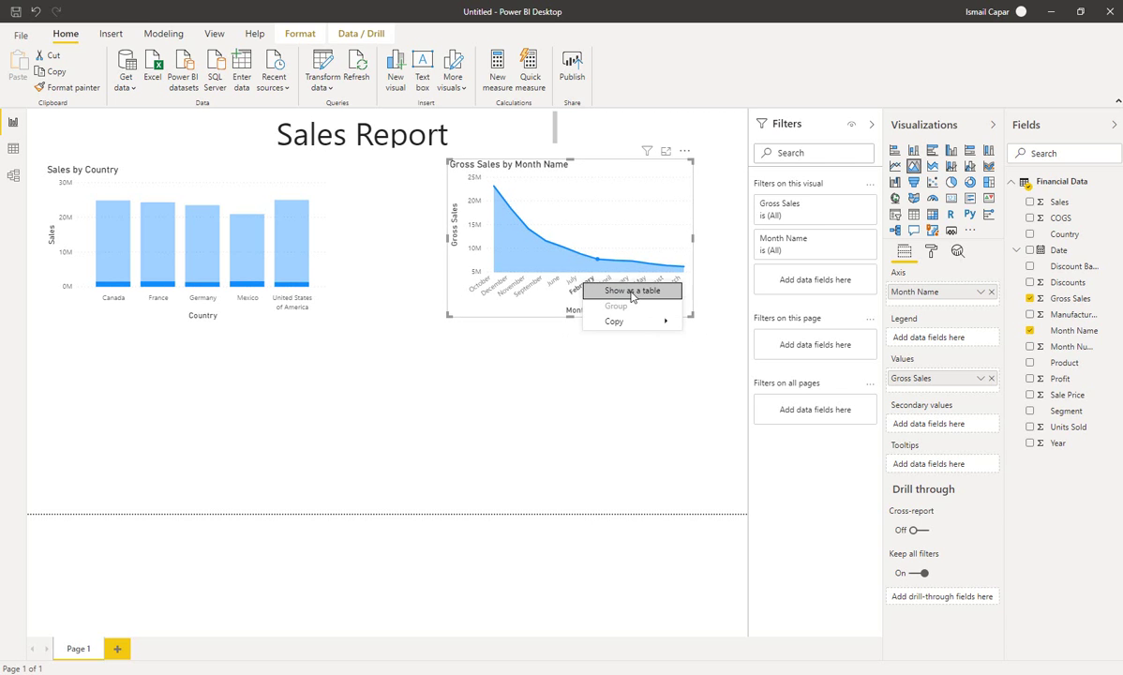
key(Escape)
click(644, 250)
Sort the Gross Sales area chart by Month Name through More options > Sort by
click(685, 151)
mouse_move(710, 256)
click(834, 262)
click(527, 351)
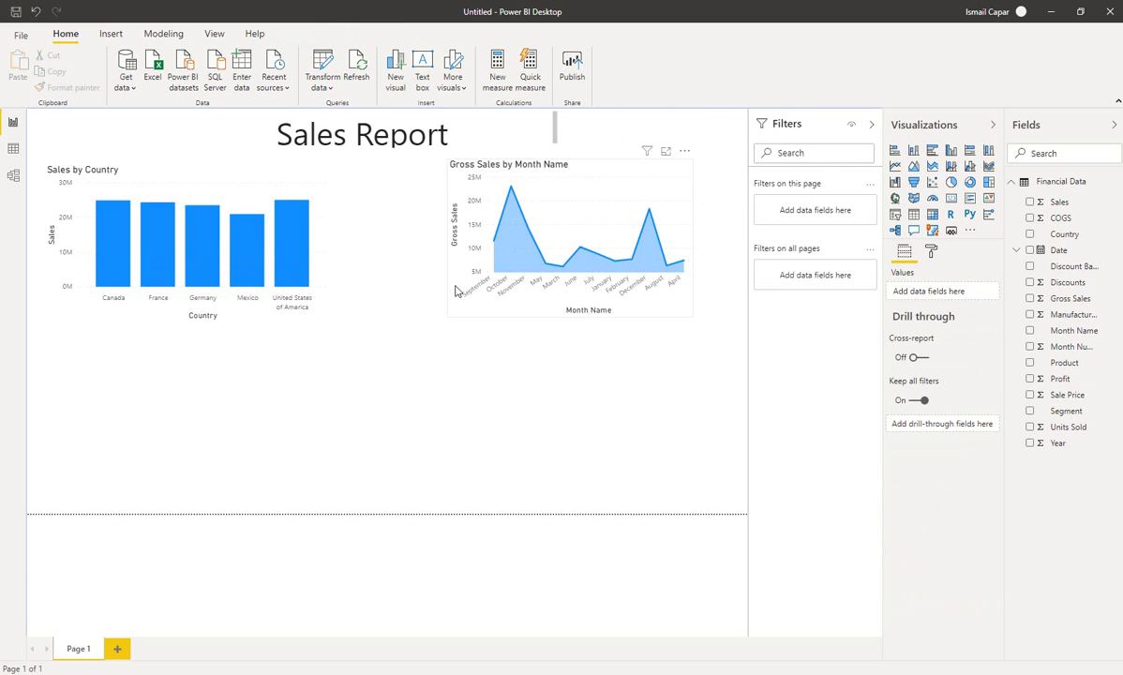
mouse_move(649, 273)
Create a Country map below the bar chart, make it taller, and size bubbles by COGS
drag(1065, 234, 231, 375)
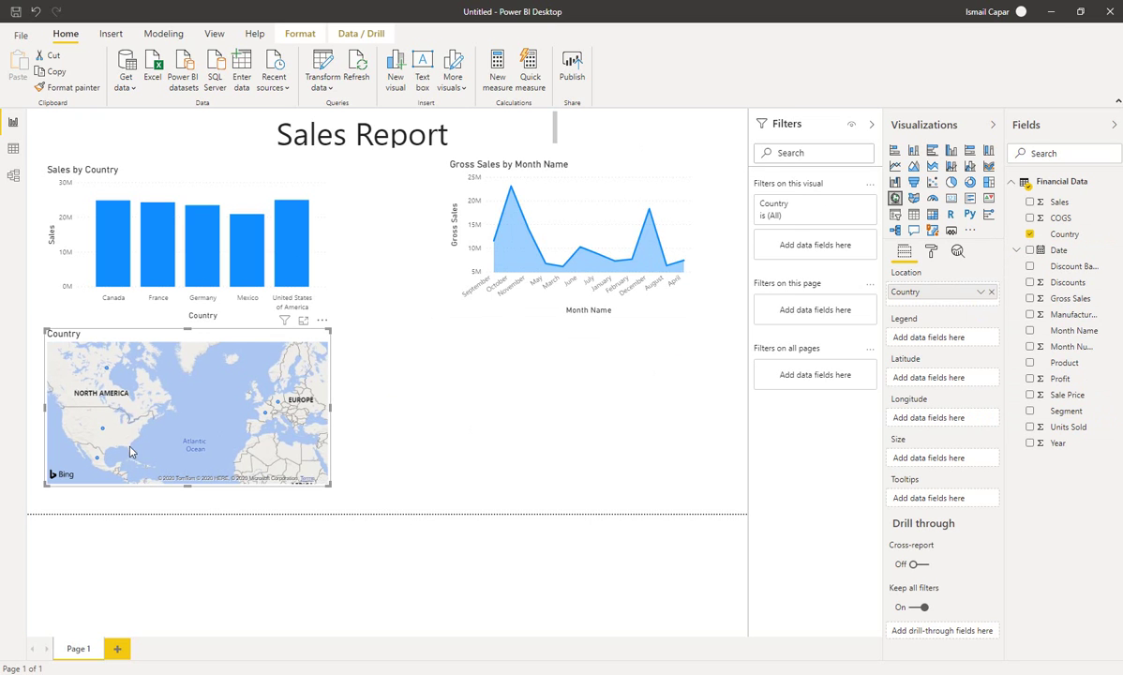
drag(326, 484, 328, 512)
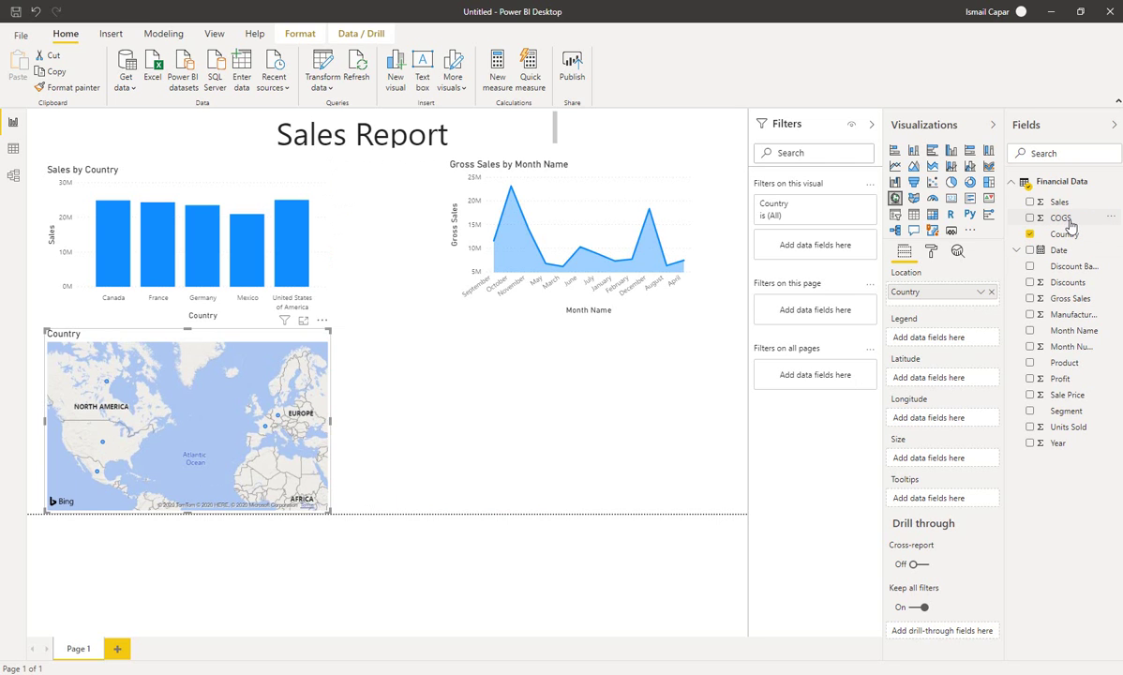
drag(1067, 221, 188, 412)
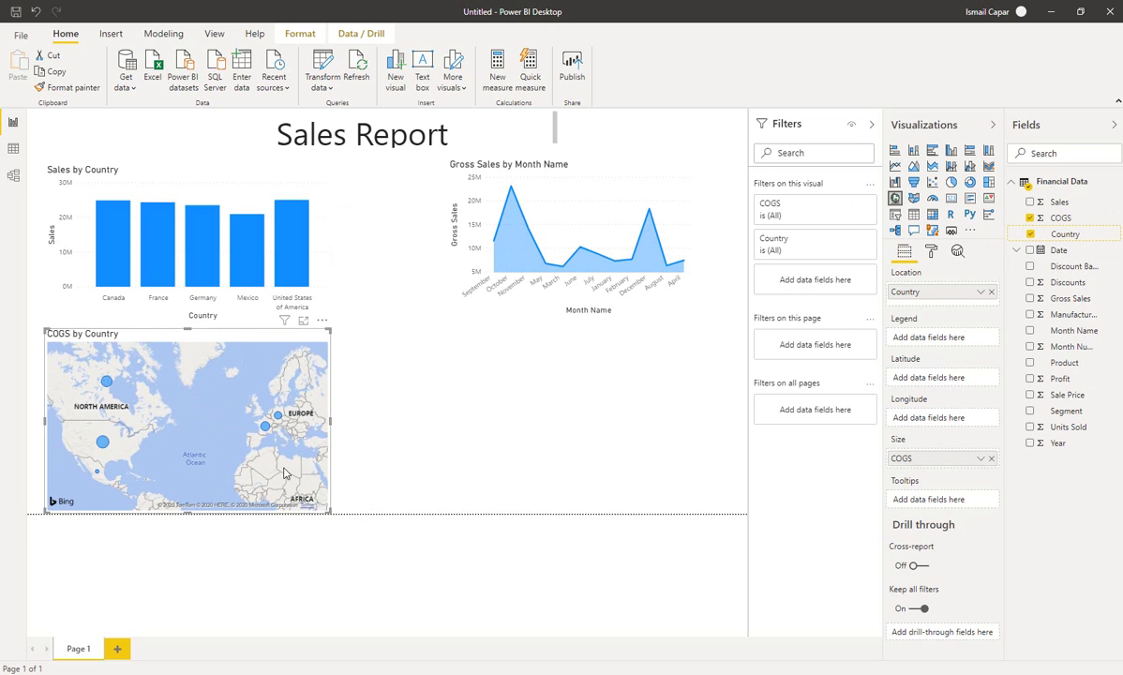
Place a pie chart right of the map showing Profit split by Country
click(569, 467)
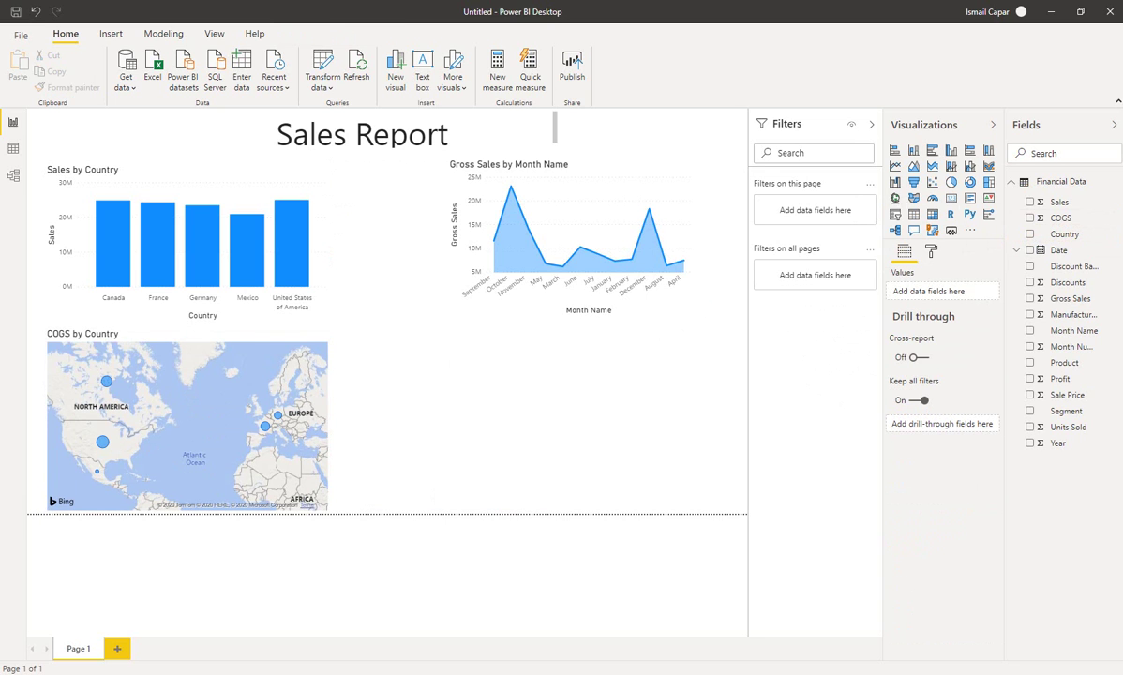
click(952, 183)
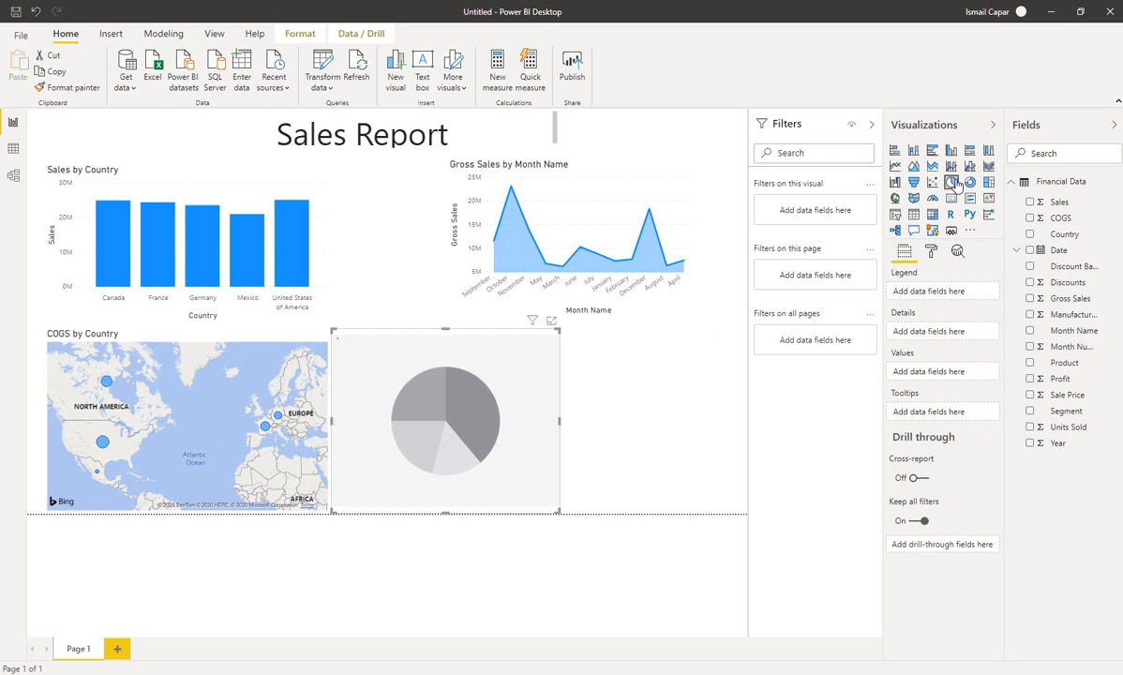
drag(529, 414, 609, 427)
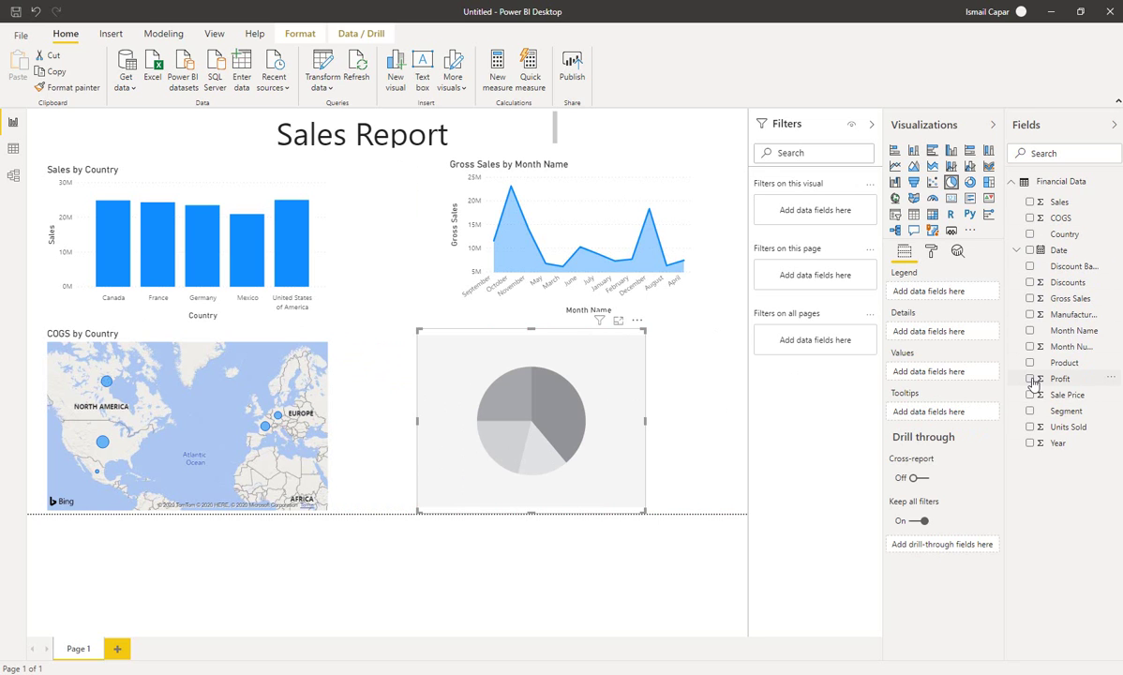
click(1029, 378)
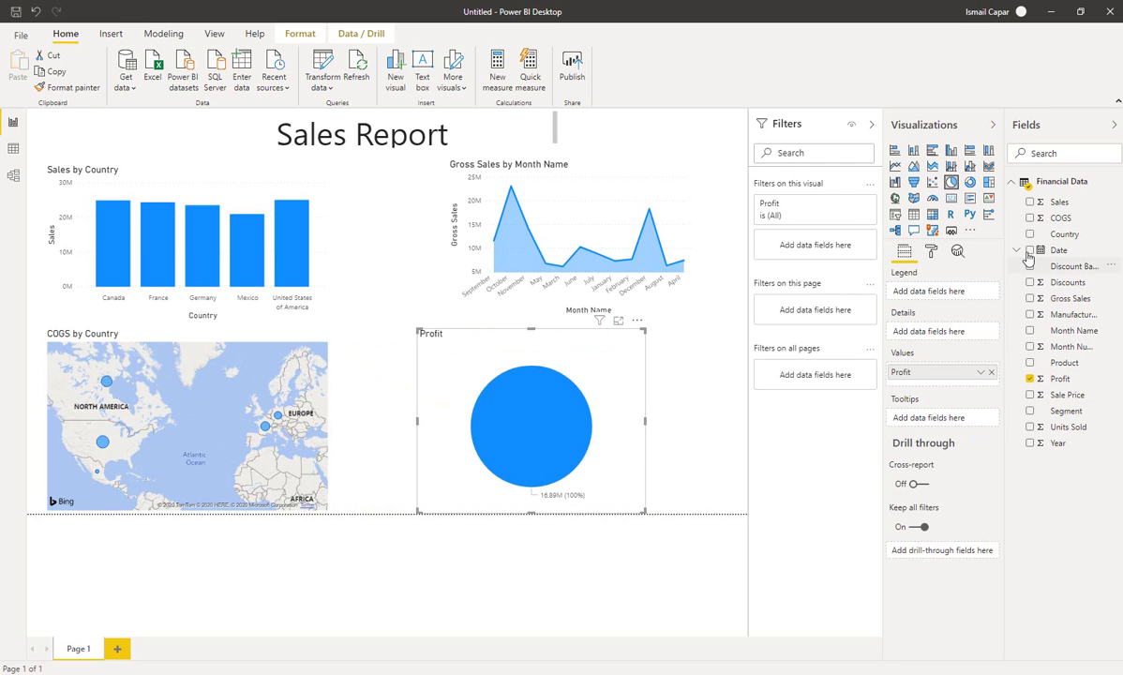
click(1029, 234)
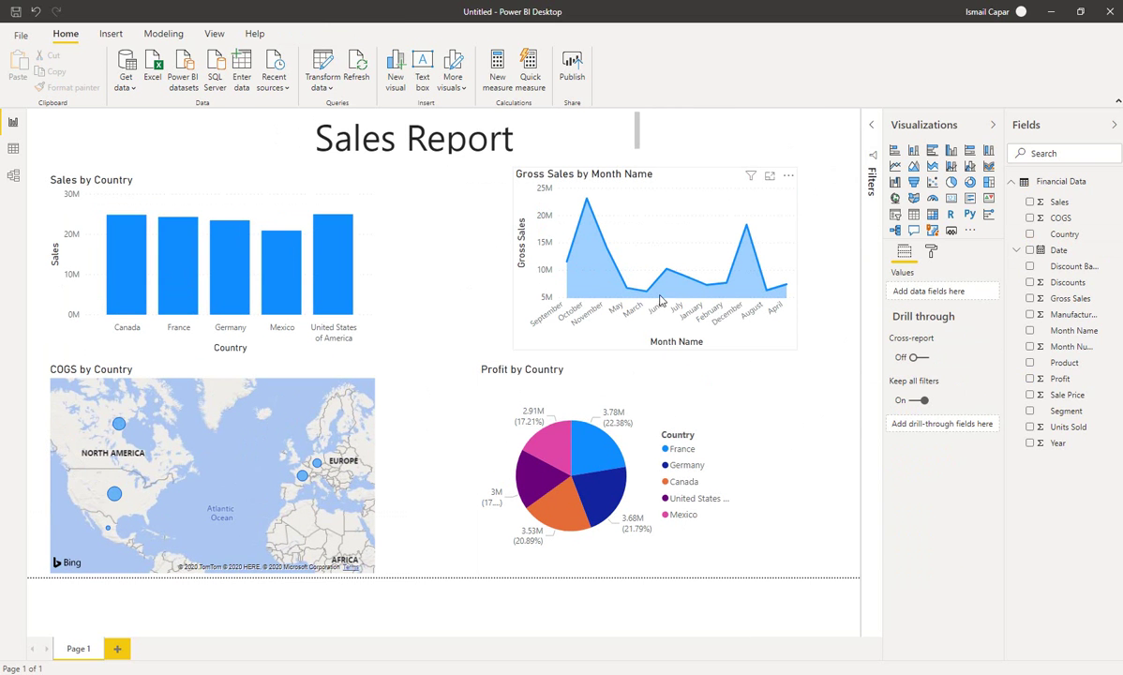
Set the Profit by Country pie chart's background colour to pale yellow in the Format pane
click(593, 442)
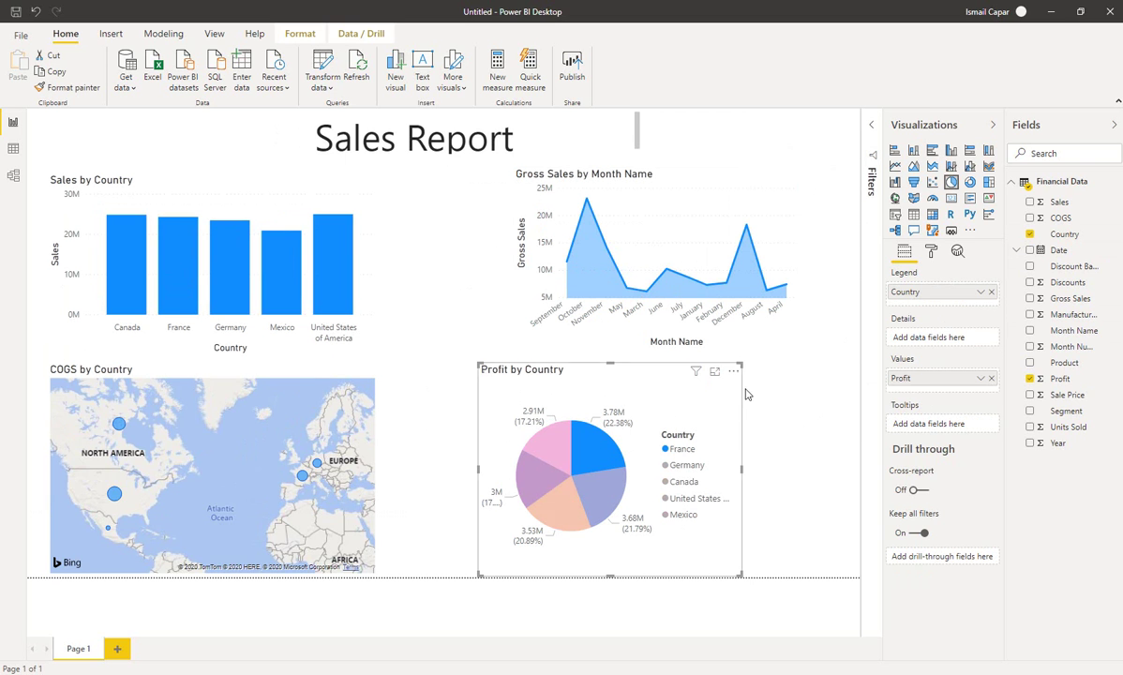
click(931, 251)
click(760, 449)
drag(734, 419, 721, 420)
click(892, 424)
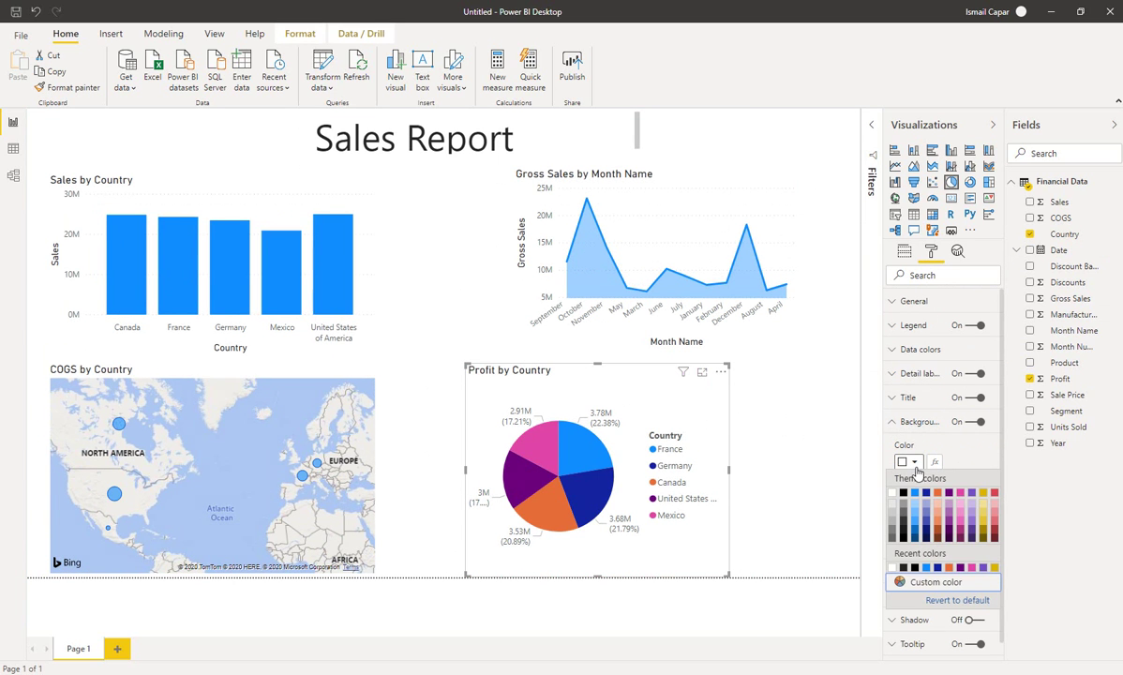
click(949, 513)
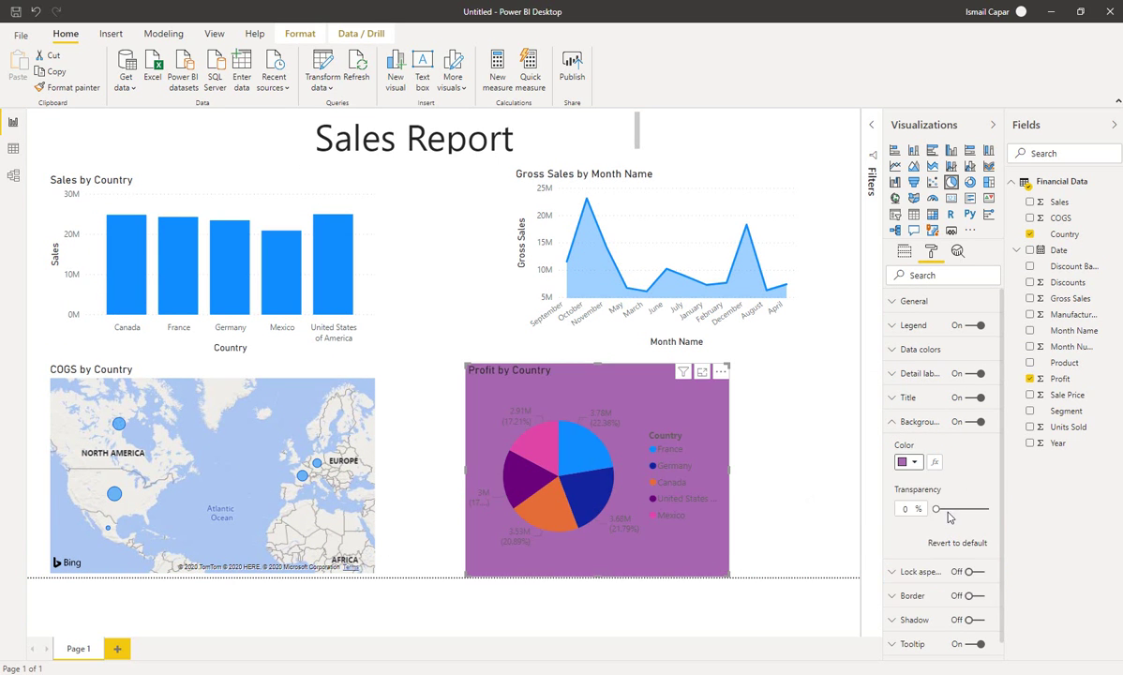
click(914, 462)
click(981, 515)
click(761, 417)
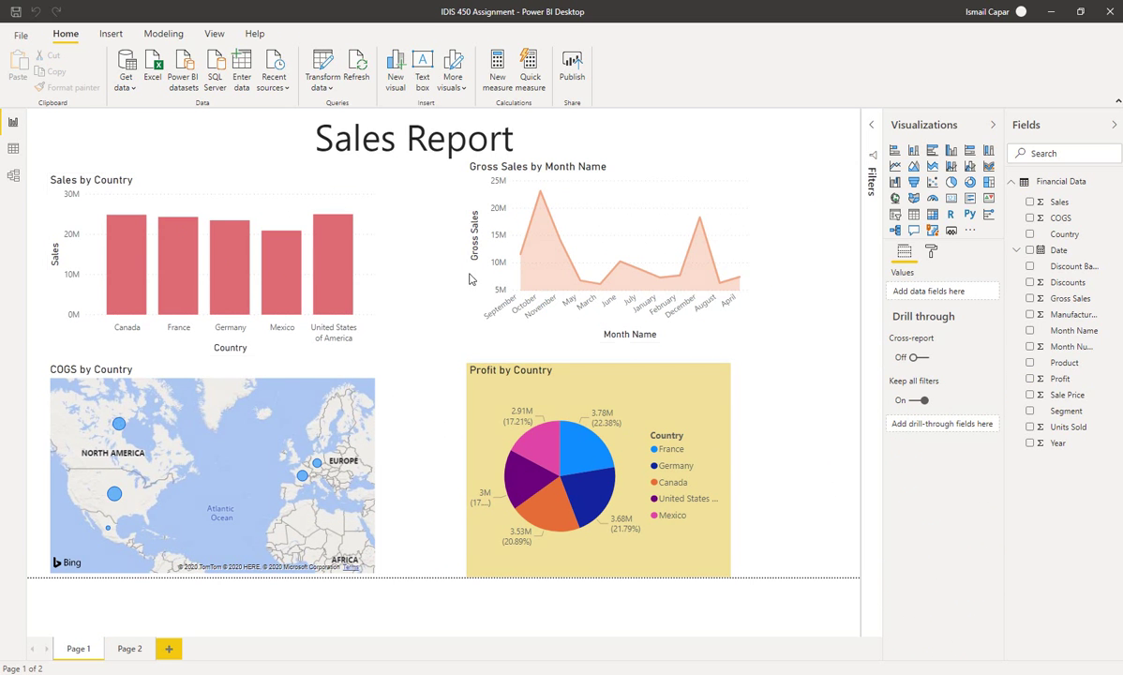
Start publishing to My workspace, then cancel replacing the existing dataset
click(570, 64)
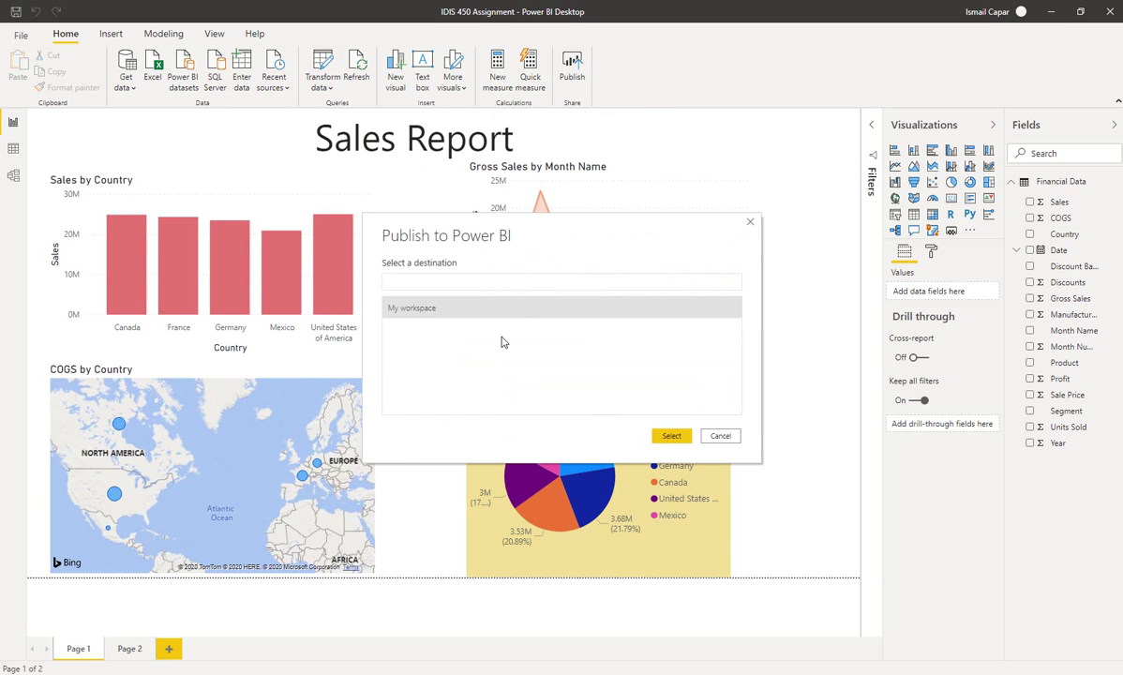
double_click(446, 310)
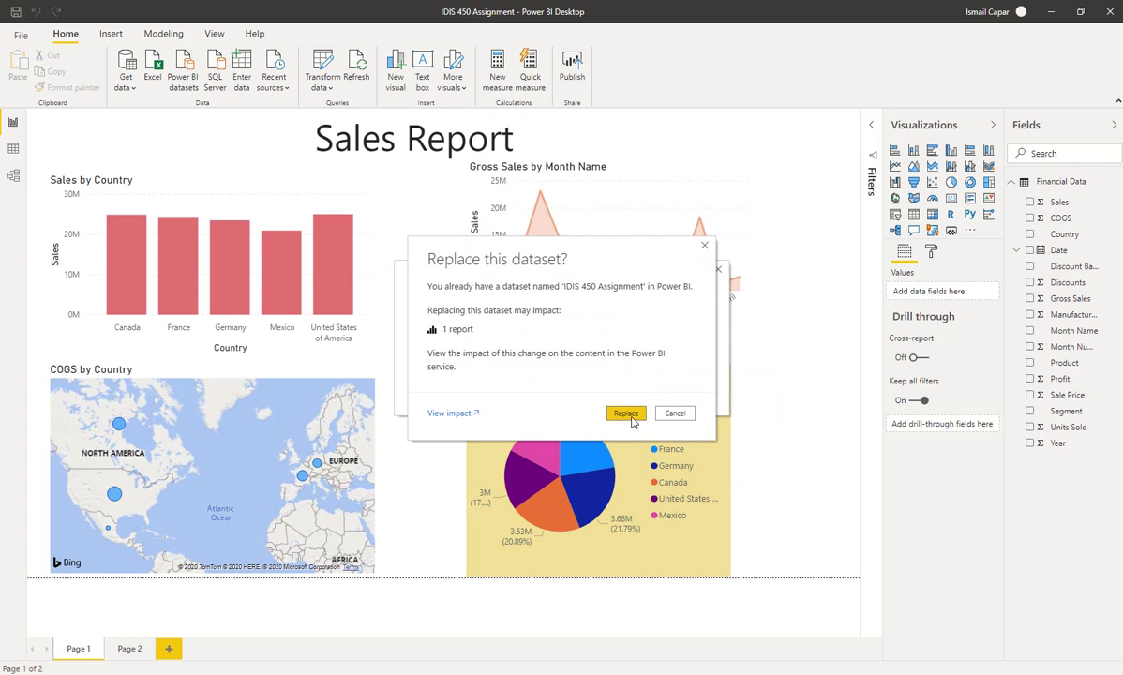
click(676, 415)
Save the report as a new .pbix file in Downloads under an _Assignment name
click(21, 34)
click(43, 119)
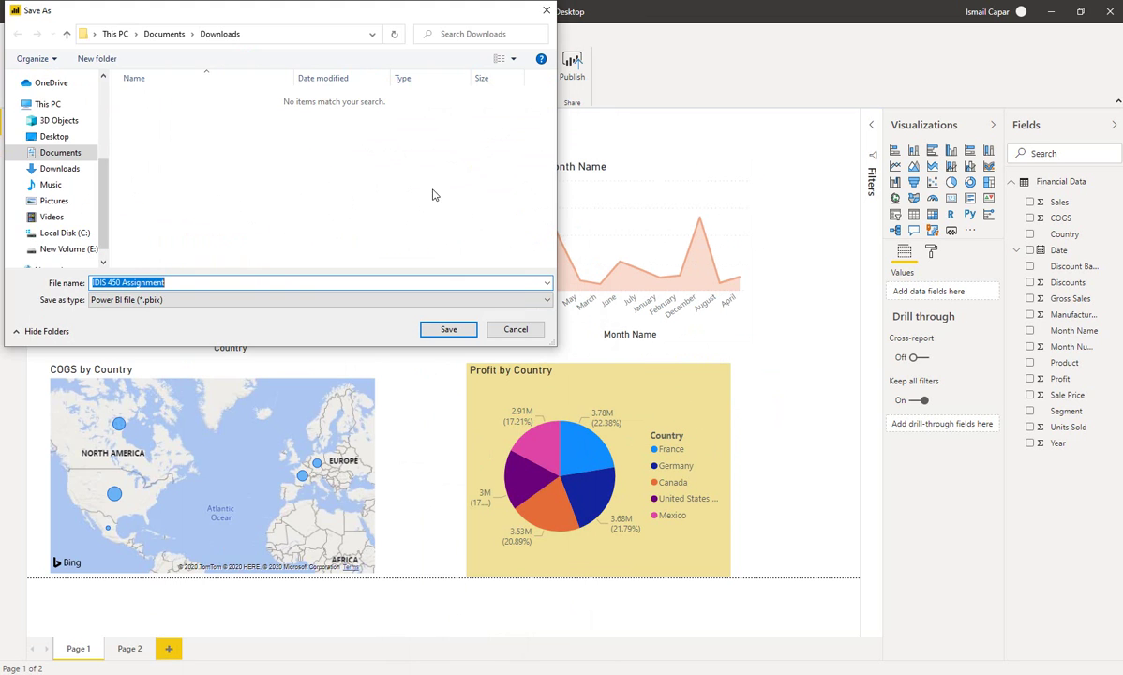
text(Capar_)
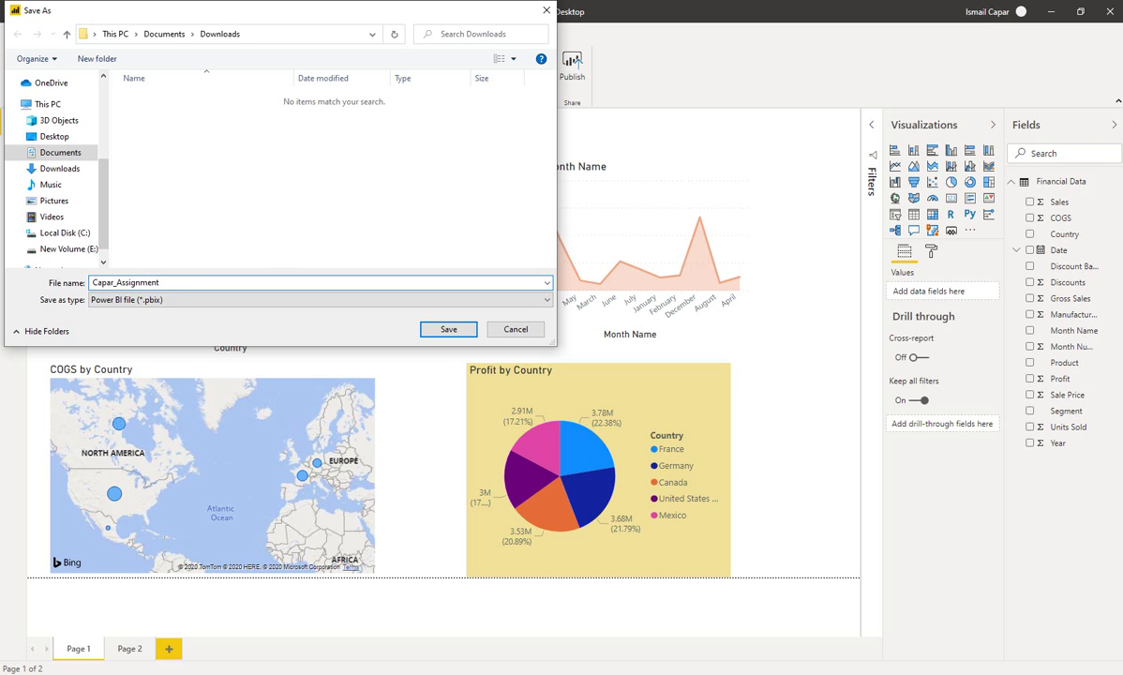
click(446, 330)
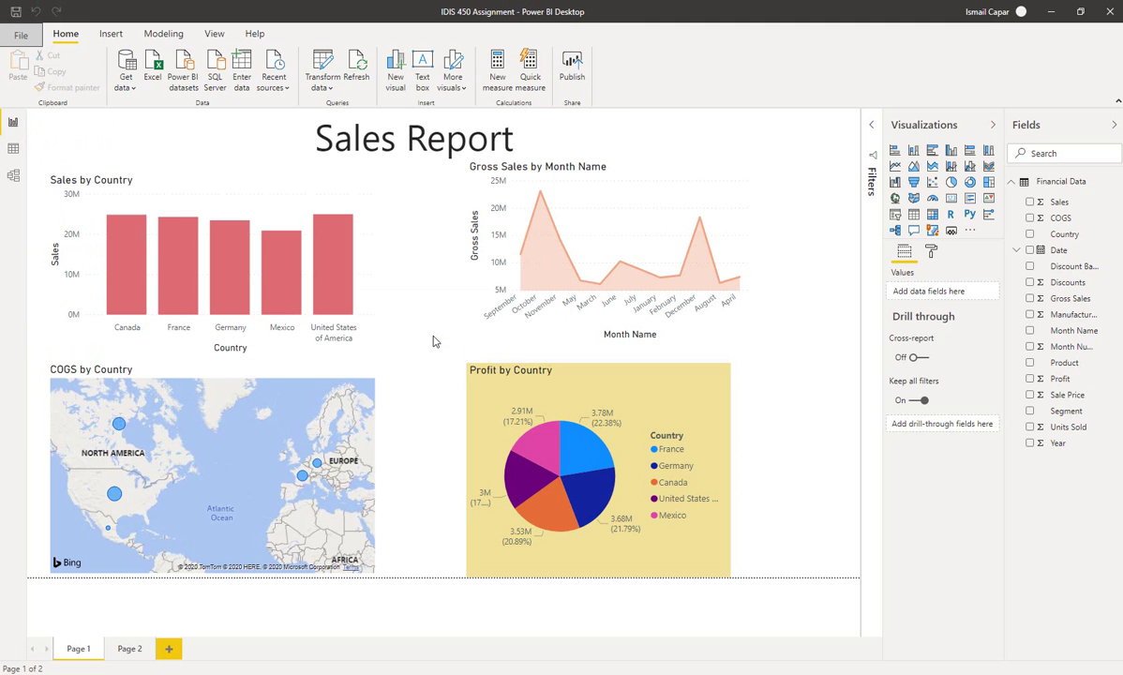
Publish the _Assignment report to My workspace and open it online from the success dialog
click(572, 82)
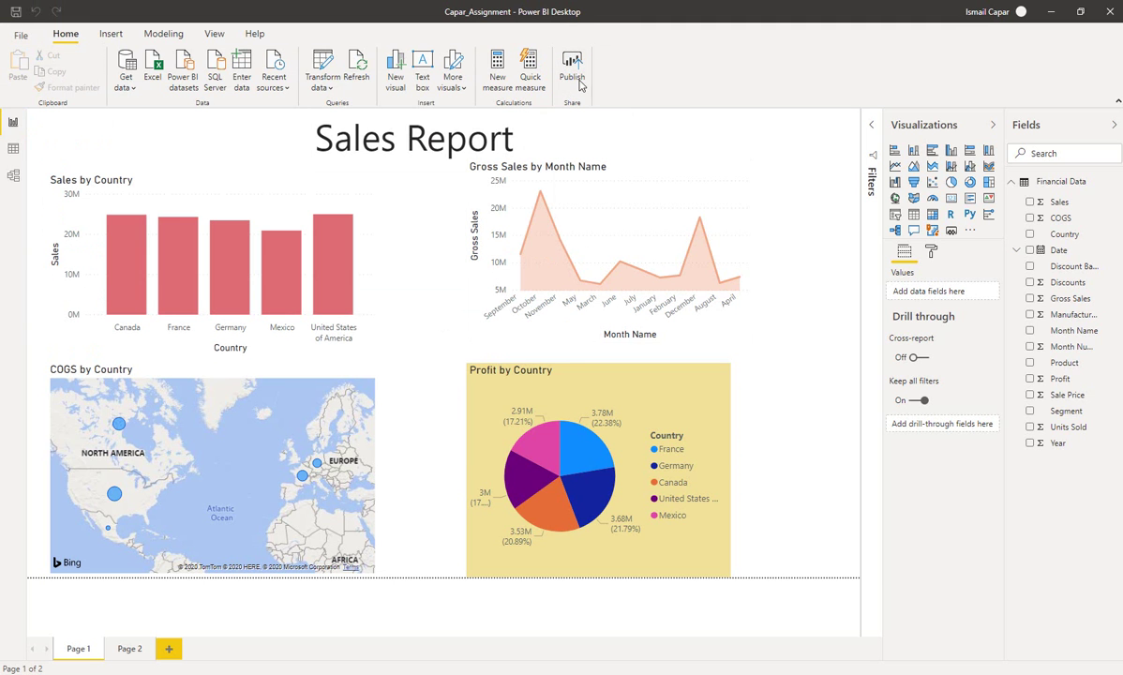
double_click(415, 310)
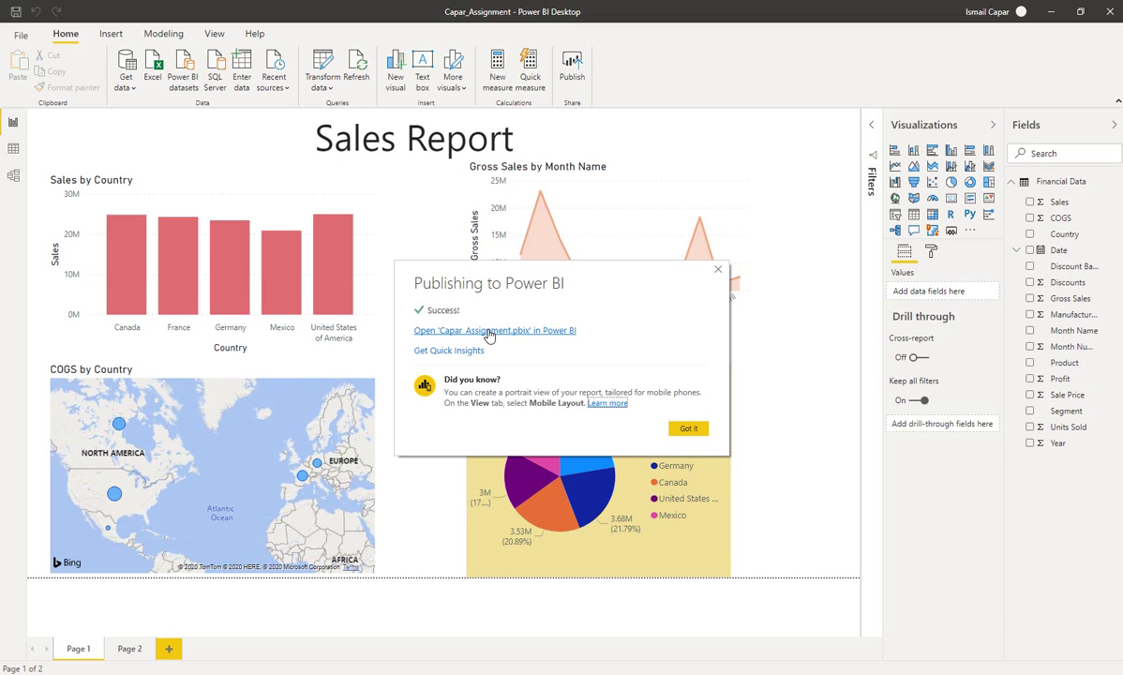
click(516, 330)
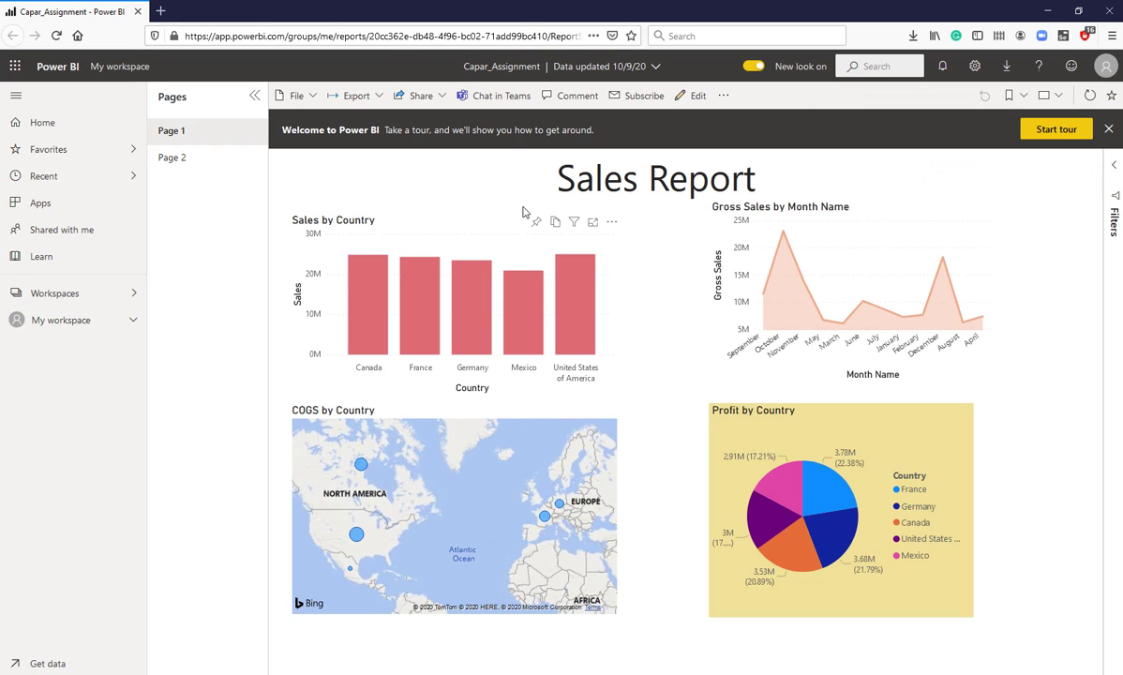
Test cross-filtering with Germany and March, then filter the visuals to February
click(487, 324)
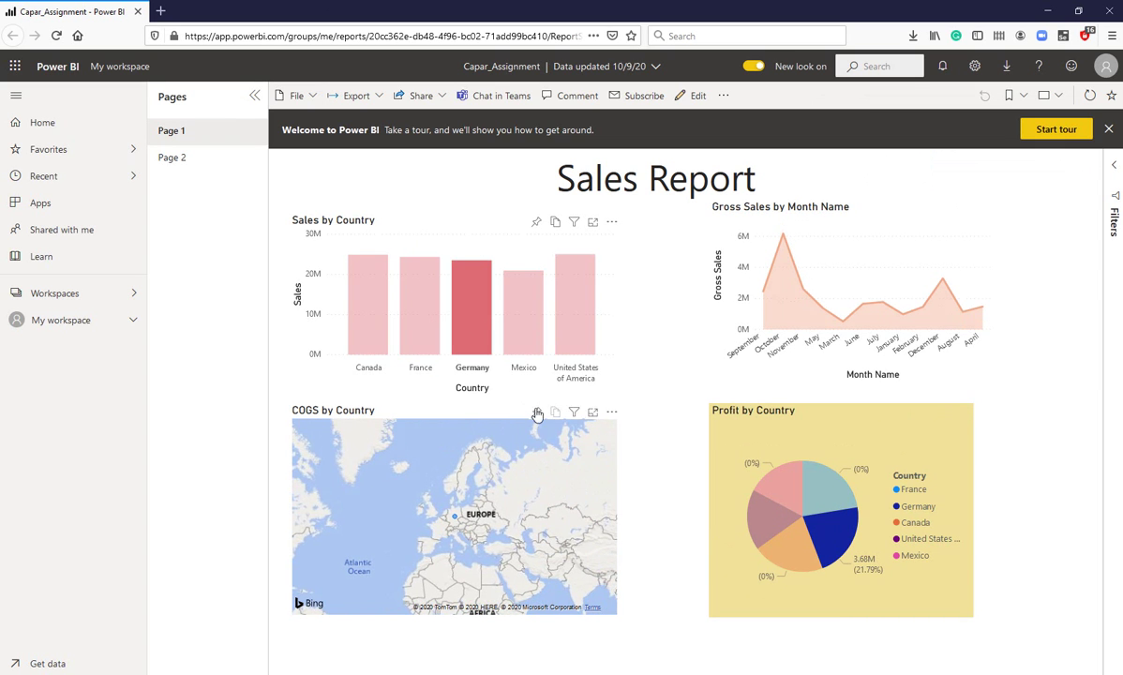
click(796, 314)
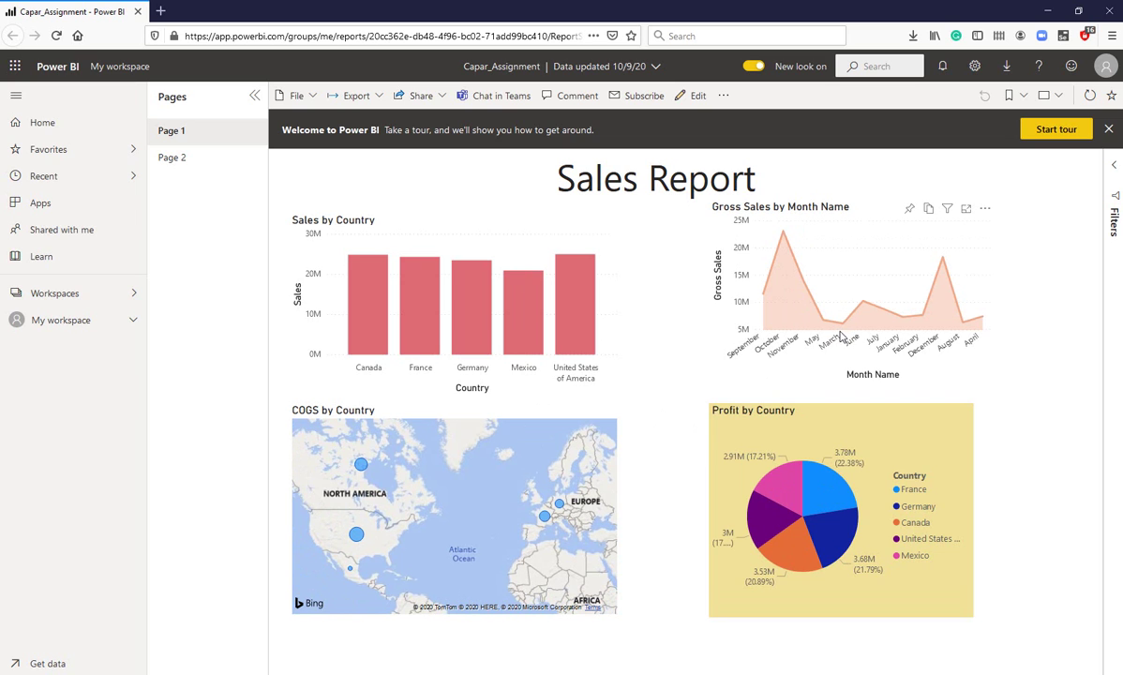
click(842, 326)
click(841, 326)
click(925, 319)
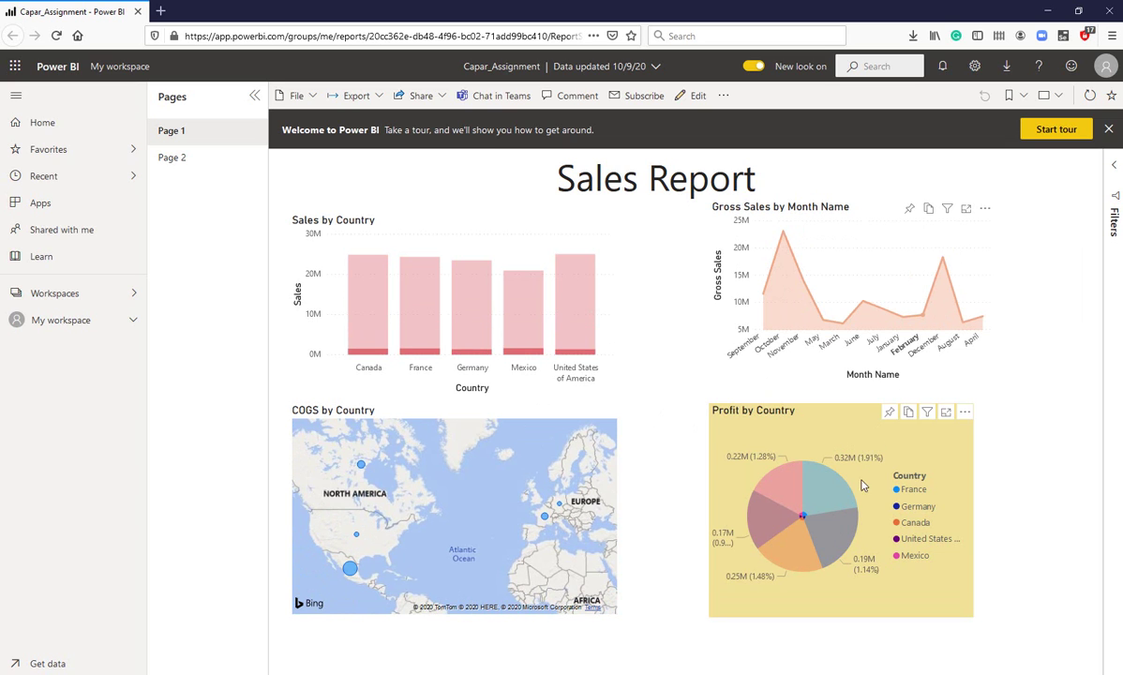